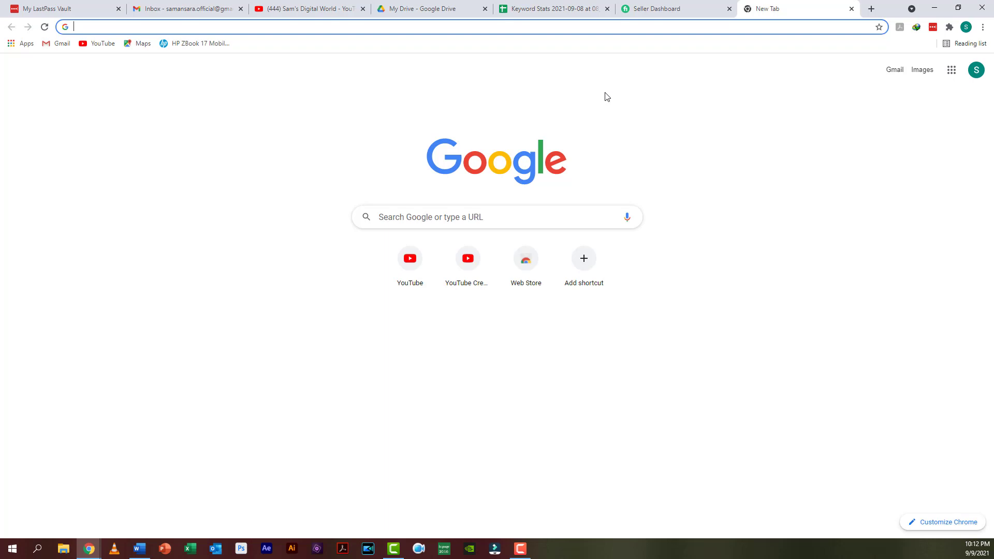
Search the web for "canva" and open the official Canva website.
{"action": "left_click", "coordinate": [451, 29]}
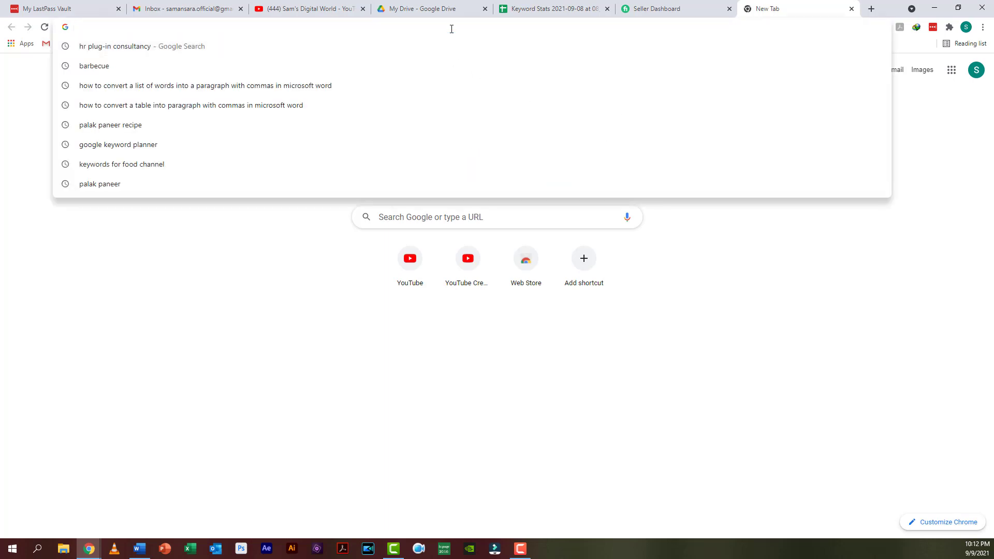
{"action": "type", "text": "canva"}
{"action": "key", "text": "Return"}
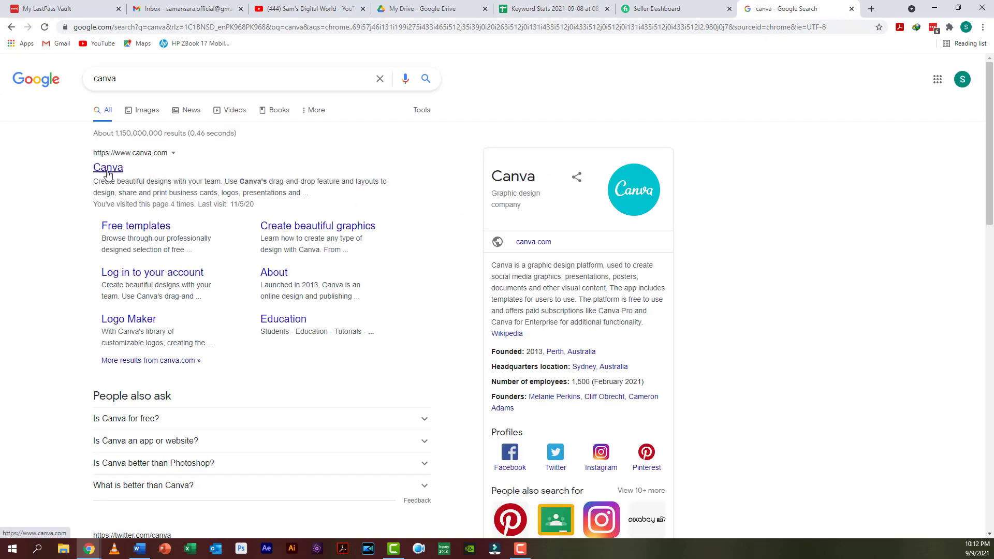
{"action": "left_click", "coordinate": [288, 176]}
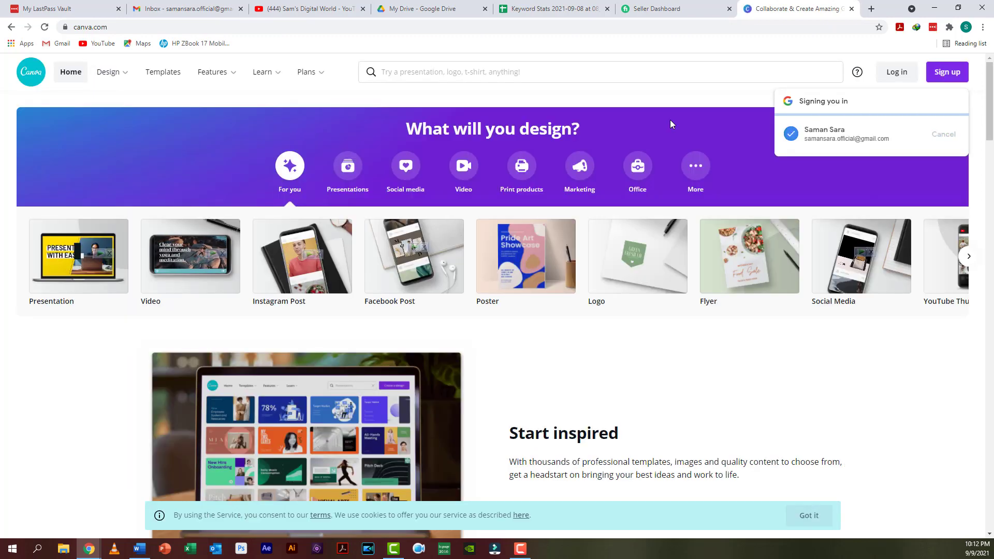
Search the template library for "Youtube thumbnail".
{"action": "mouse_move", "coordinate": [266, 72]}
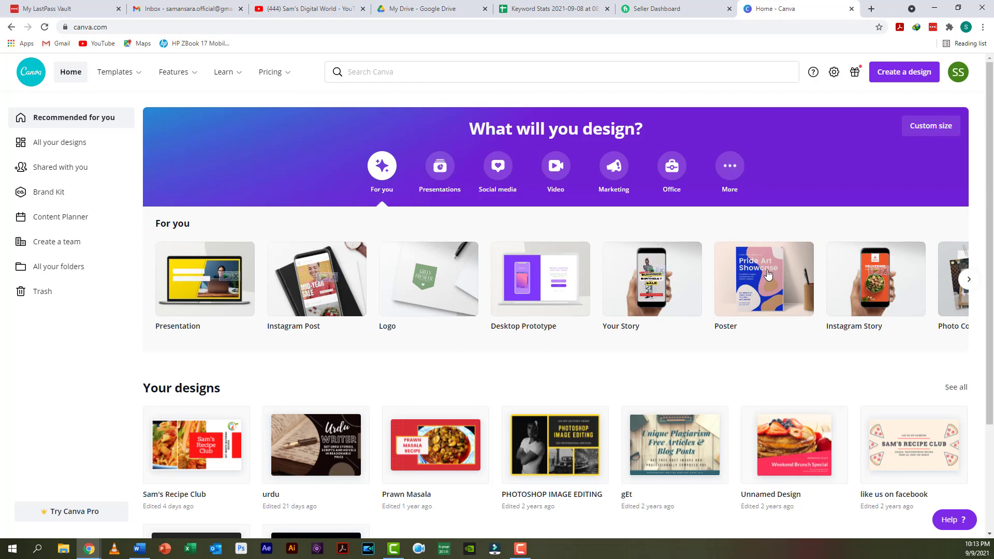
{"action": "mouse_move", "coordinate": [138, 77]}
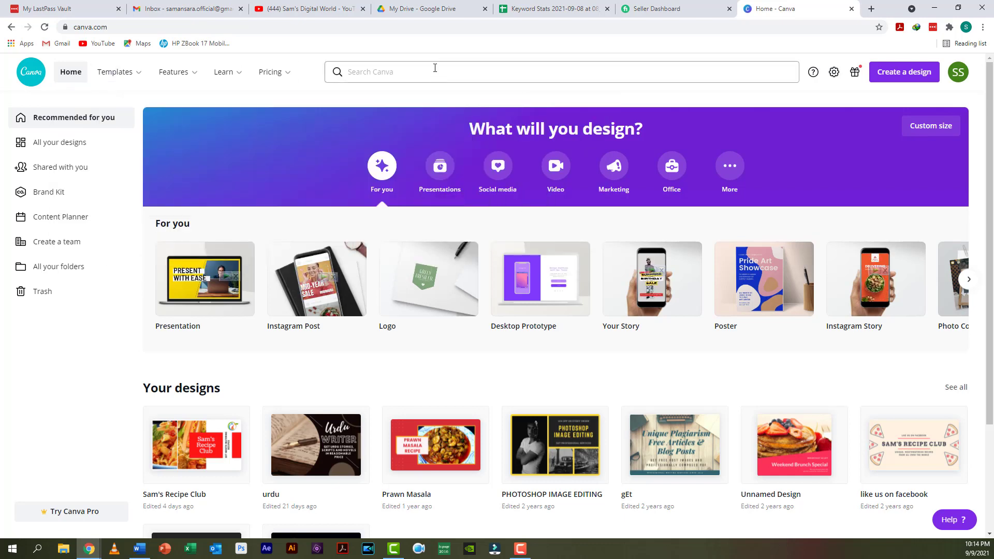
{"action": "left_click", "coordinate": [435, 72]}
{"action": "type", "text": "Y"}
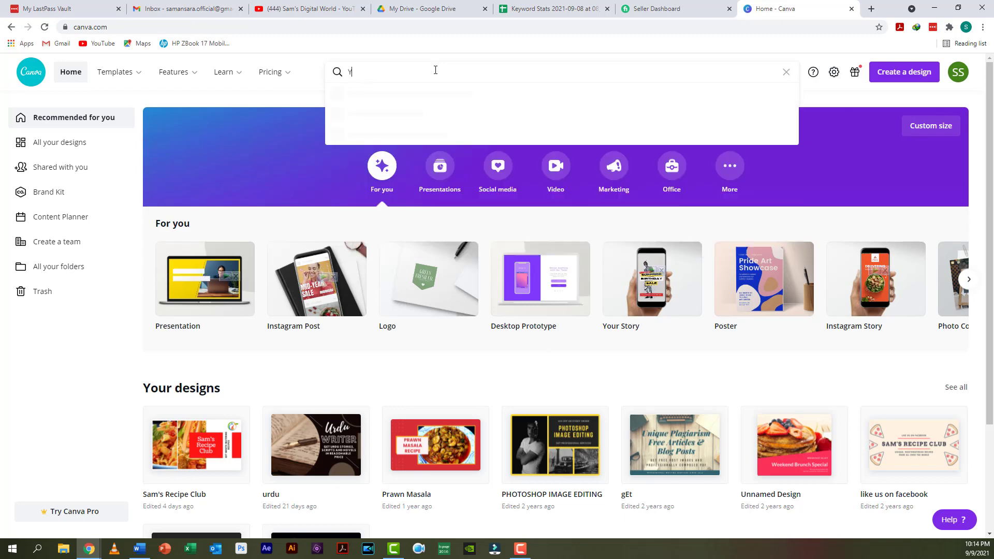
{"action": "type", "text": "outube"}
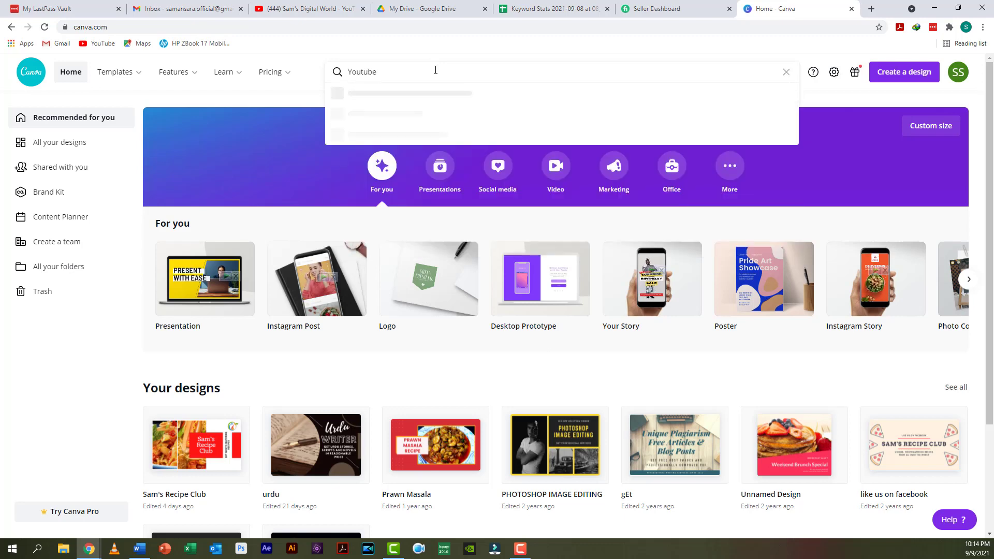
{"action": "type", "text": " thumbnail"}
{"action": "key", "text": "Return"}
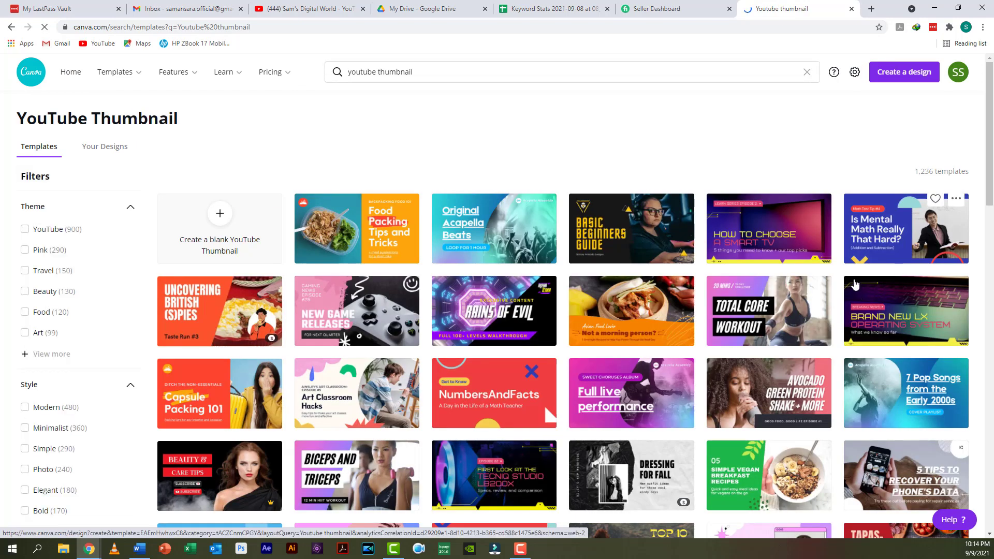
Browse the thumbnail templates and open the technology one titled "How to Speed Up Your Old Tablet" for editing.
{"action": "scroll", "coordinate": [855, 282], "scroll_direction": "down", "scroll_amount": 3}
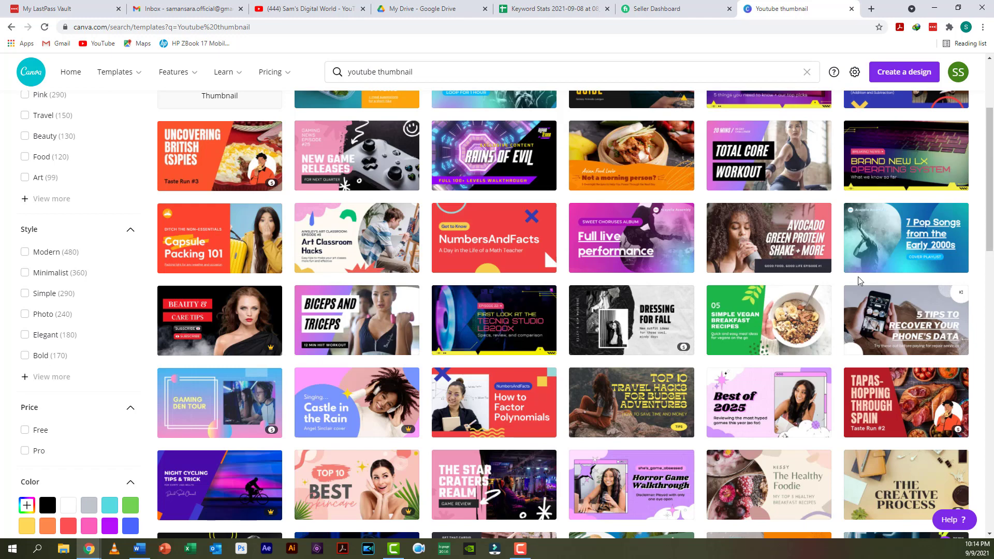
{"action": "scroll", "coordinate": [859, 277], "scroll_direction": "down", "scroll_amount": 3}
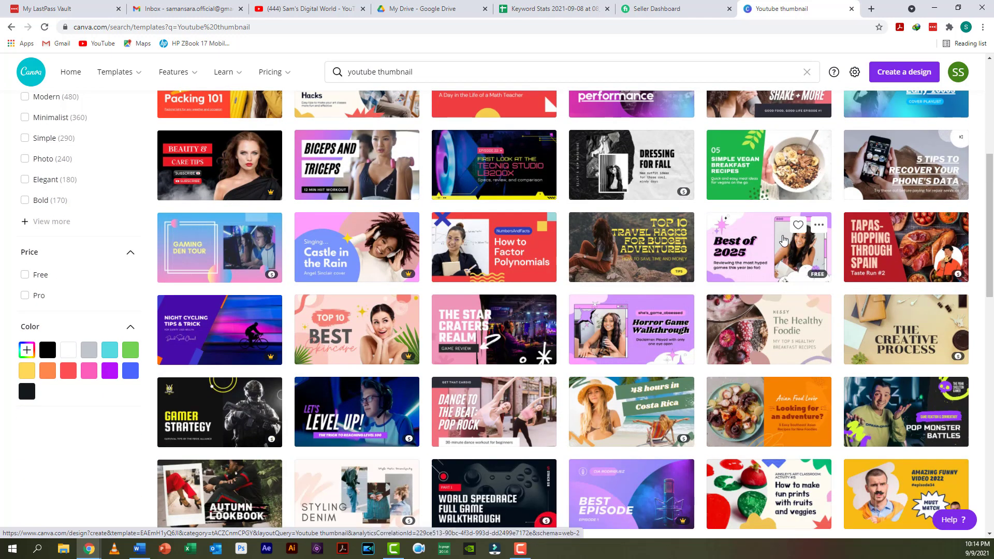
{"action": "scroll", "coordinate": [671, 229], "scroll_direction": "up", "scroll_amount": 6}
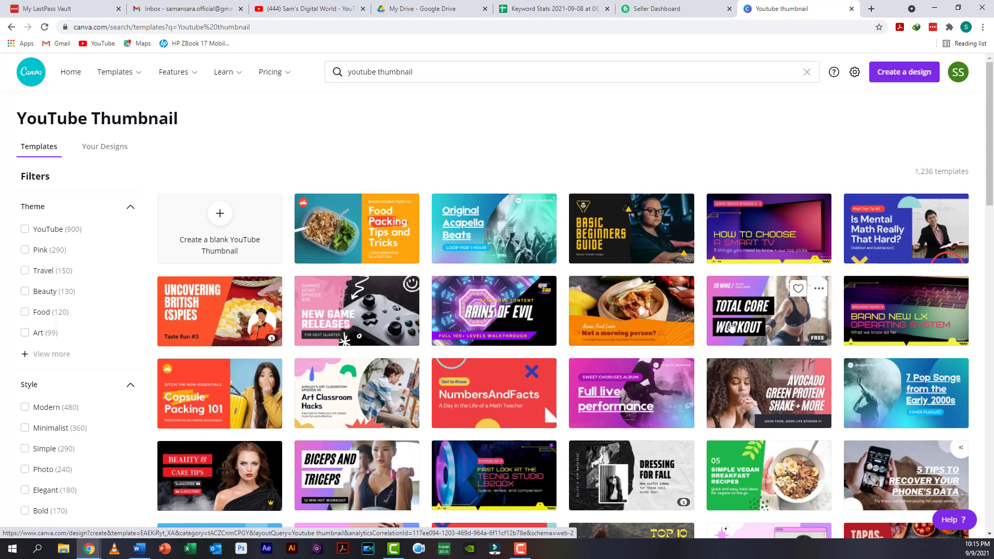
{"action": "scroll", "coordinate": [731, 327], "scroll_direction": "down", "scroll_amount": 2}
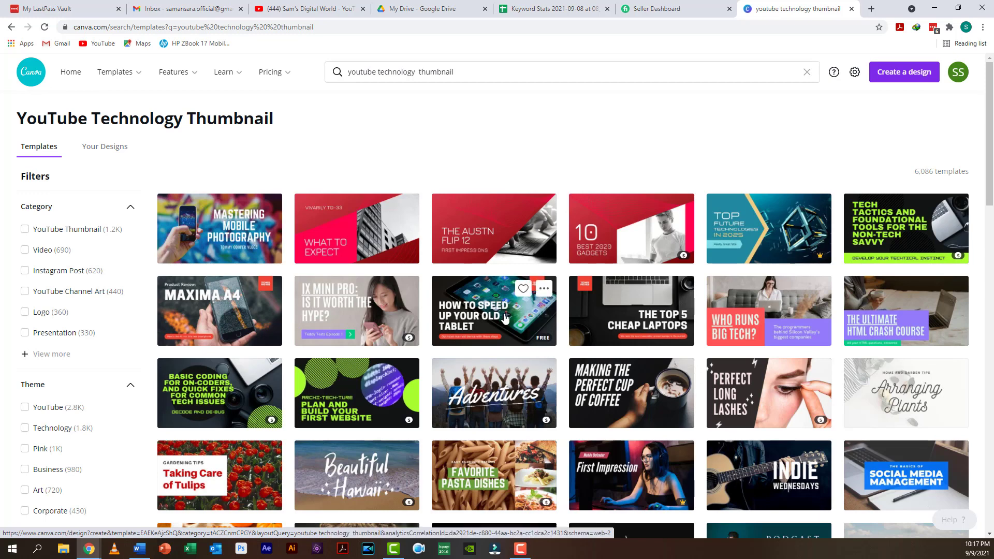
{"action": "left_click", "coordinate": [489, 343]}
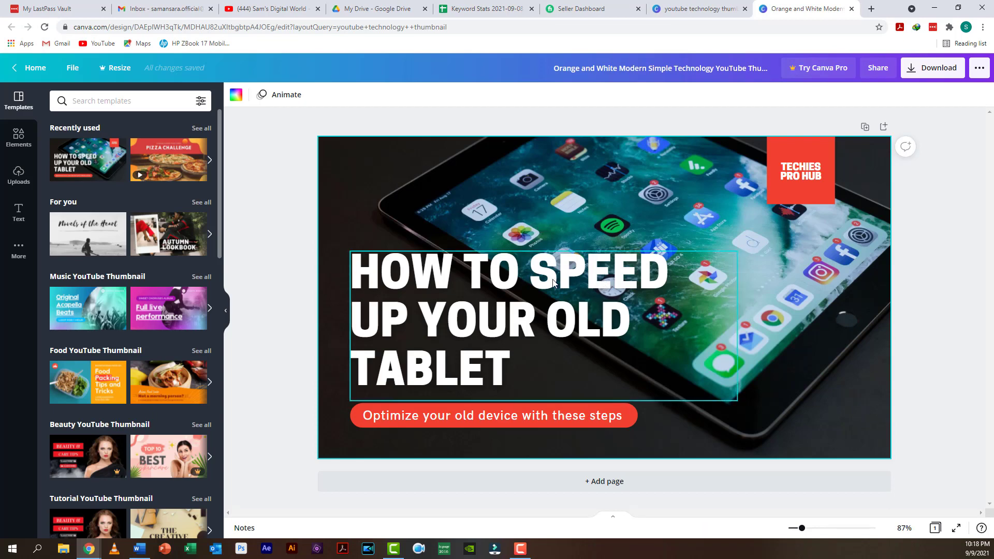
Replace the "Techies Pro Hub" text in the red badge with "SAMS DIGITAL WORLD".
{"action": "left_click", "coordinate": [547, 306]}
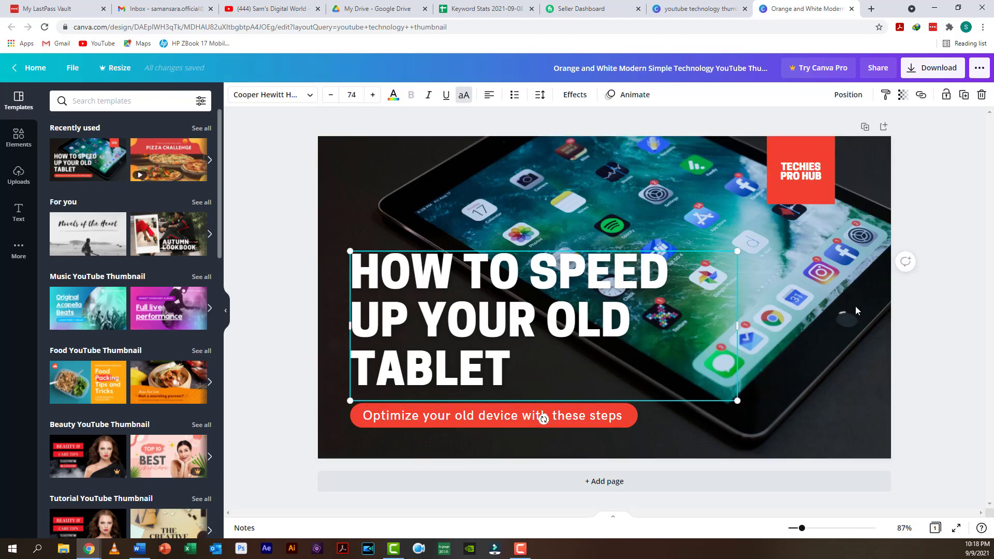
{"action": "left_click", "coordinate": [801, 173]}
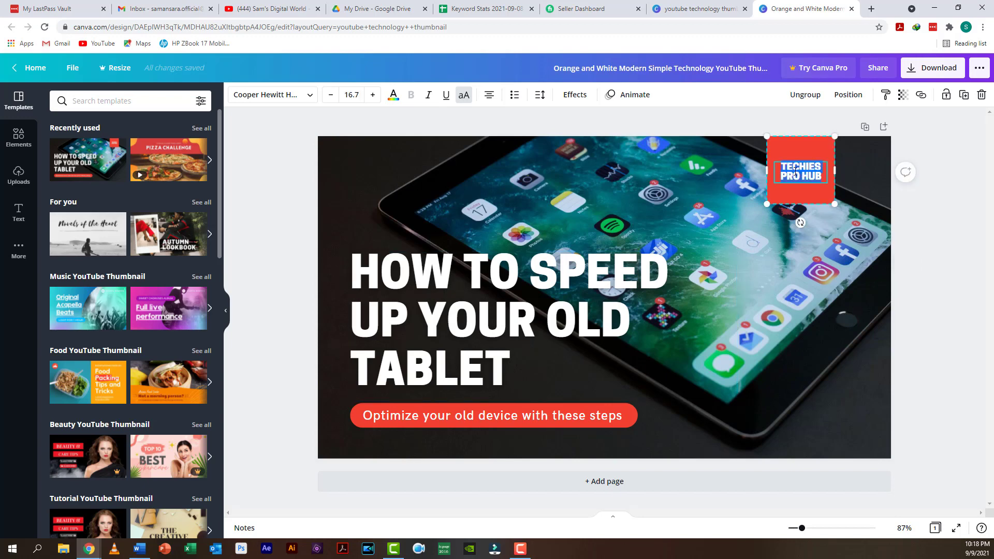
{"action": "left_click", "coordinate": [697, 9]}
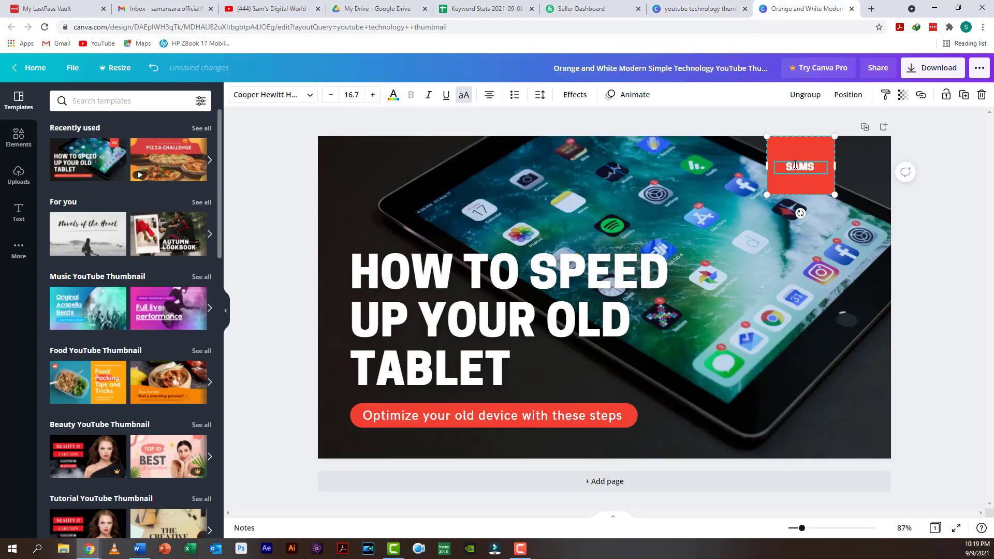
{"action": "type", "text": "DIGITAA"}
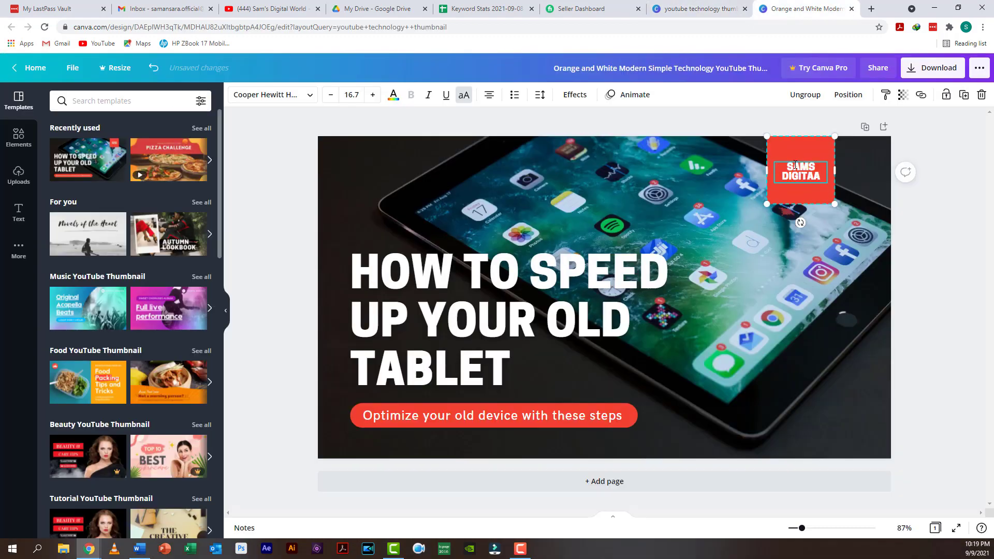
{"action": "key", "text": "BackSpace"}
{"action": "type", "text": "L WORLD"}
Increase the line spacing of the red badge's text and set its font size to 18.
{"action": "key", "text": "ctrl+a"}
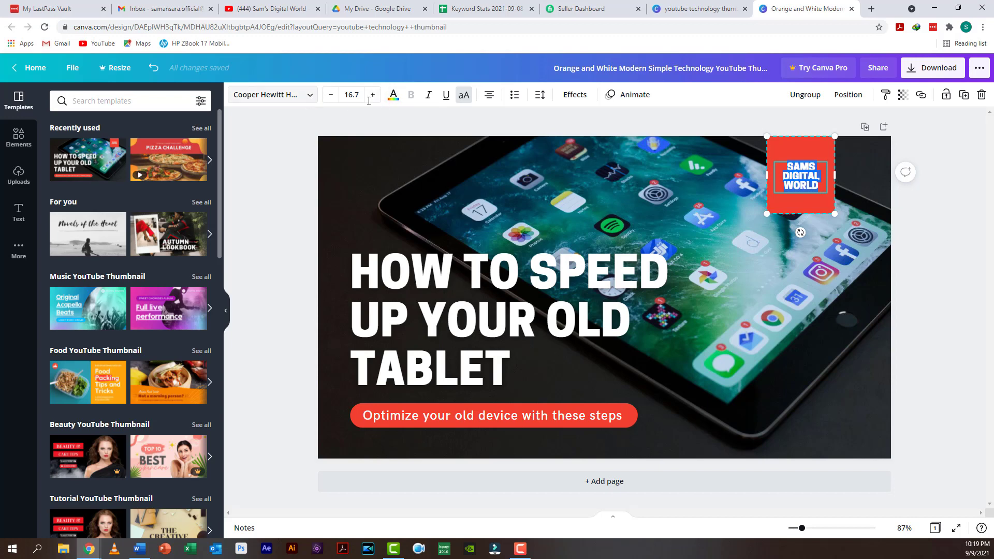
{"action": "left_click", "coordinate": [539, 95]}
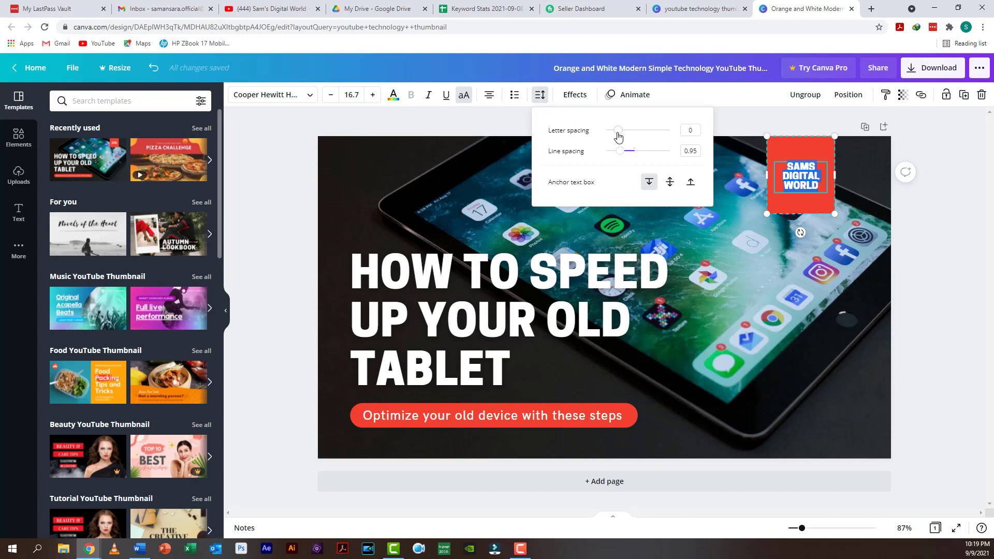
{"action": "left_click_drag", "start_coordinate": [620, 154], "coordinate": [634, 158]}
{"action": "left_click", "coordinate": [411, 145]}
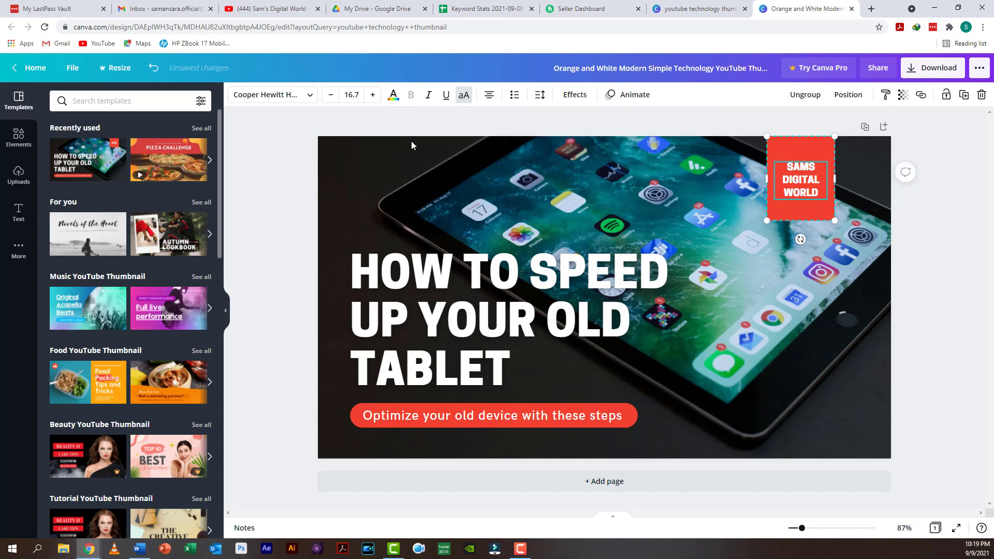
{"action": "left_click", "coordinate": [351, 94]}
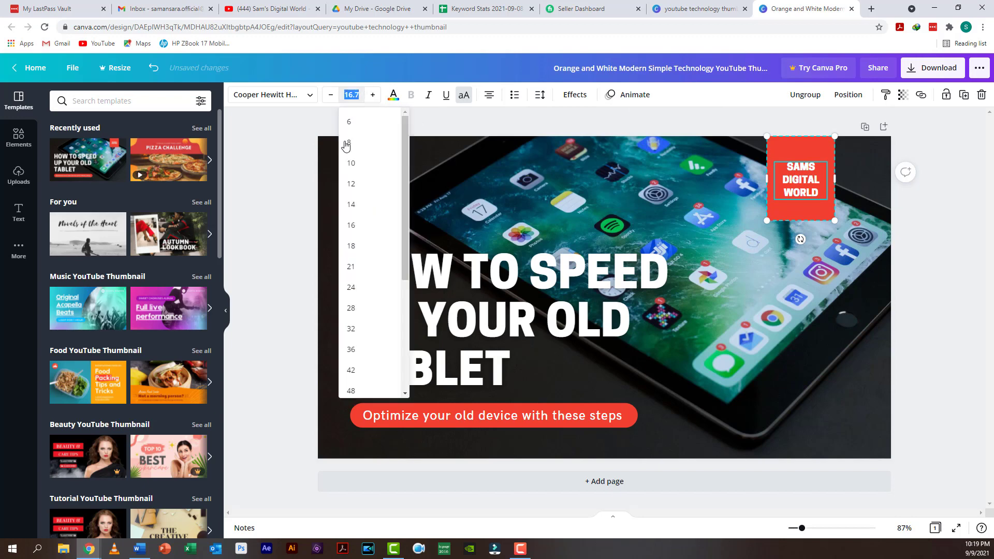
{"action": "left_click", "coordinate": [356, 247]}
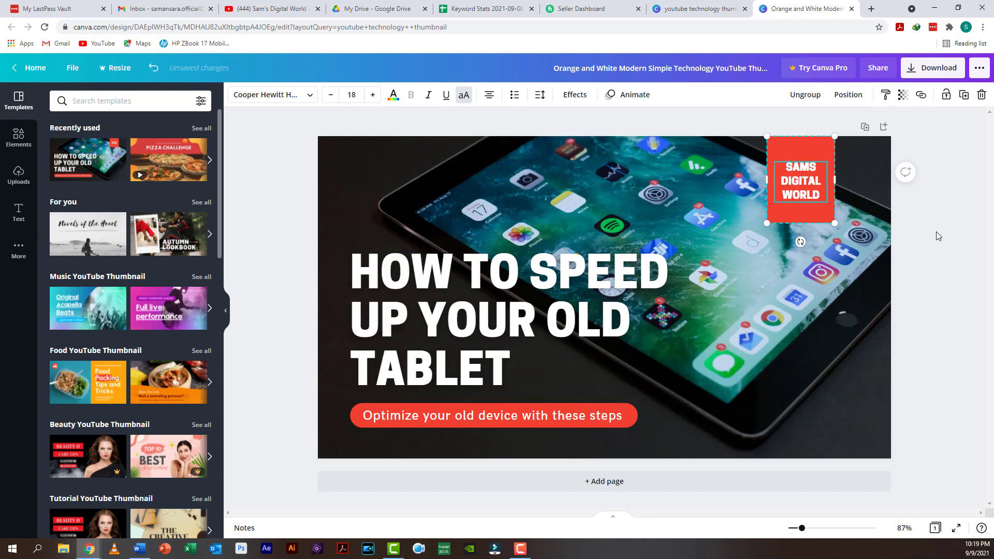
Resize the red badge, making it wider, and reposition it along the thumbnail's upper edge with its text centred.
{"action": "left_click", "coordinate": [819, 214]}
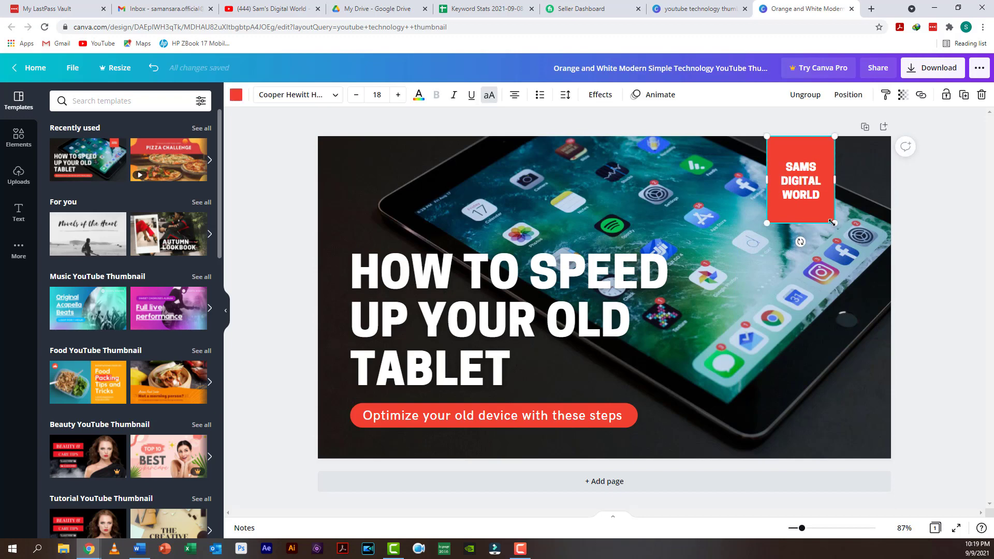
{"action": "mouse_move", "coordinate": [835, 208]}
{"action": "left_mouse_down"}
{"action": "mouse_move", "coordinate": [827, 199]}
{"action": "mouse_move", "coordinate": [841, 211]}
{"action": "left_mouse_up"}
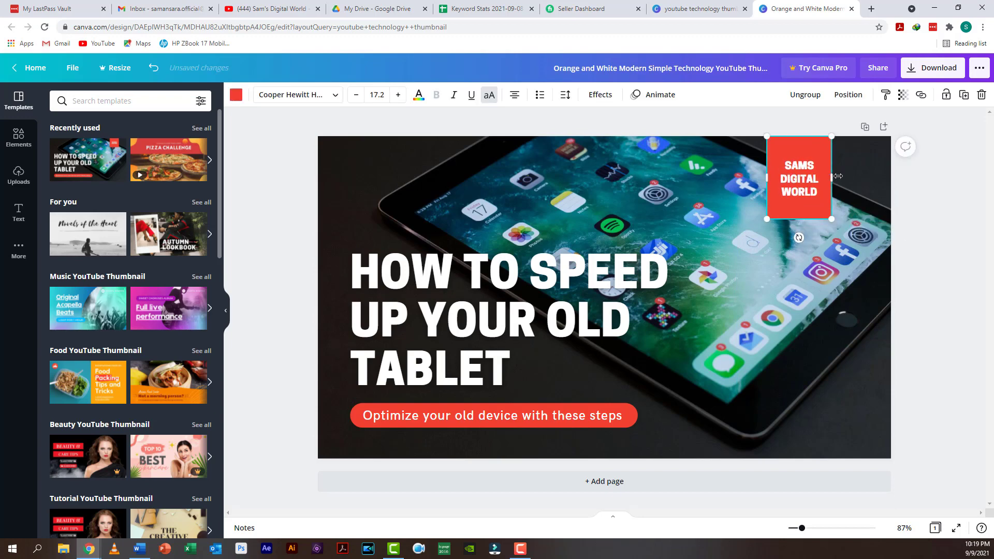
{"action": "left_click_drag", "start_coordinate": [838, 176], "coordinate": [810, 167]}
{"action": "left_click", "coordinate": [806, 181]}
{"action": "key", "text": "Escape"}
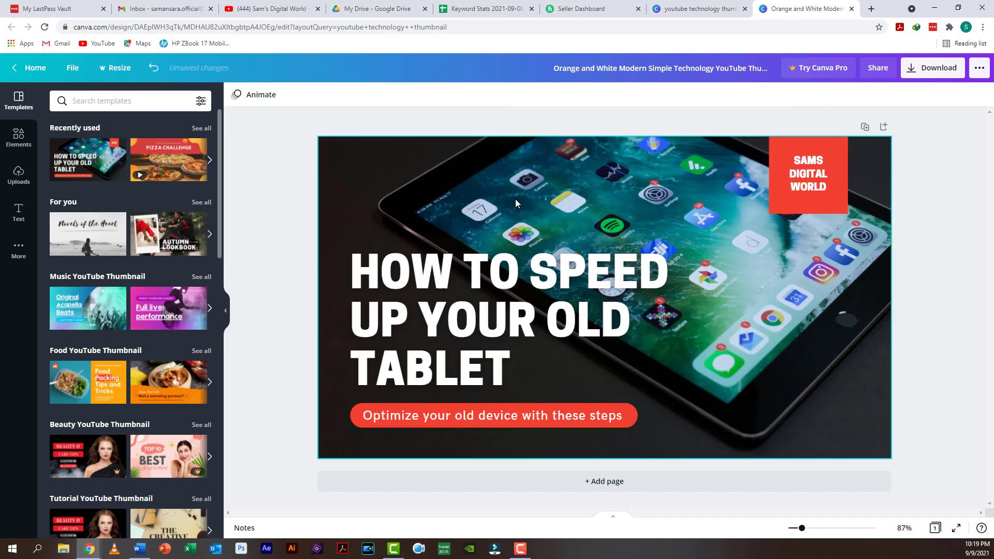
Replace the main headline with "HOW TO CONVERT LONG LISTS TO A PARAGRAPH".
{"action": "left_click", "coordinate": [422, 291]}
{"action": "left_click", "coordinate": [472, 285]}
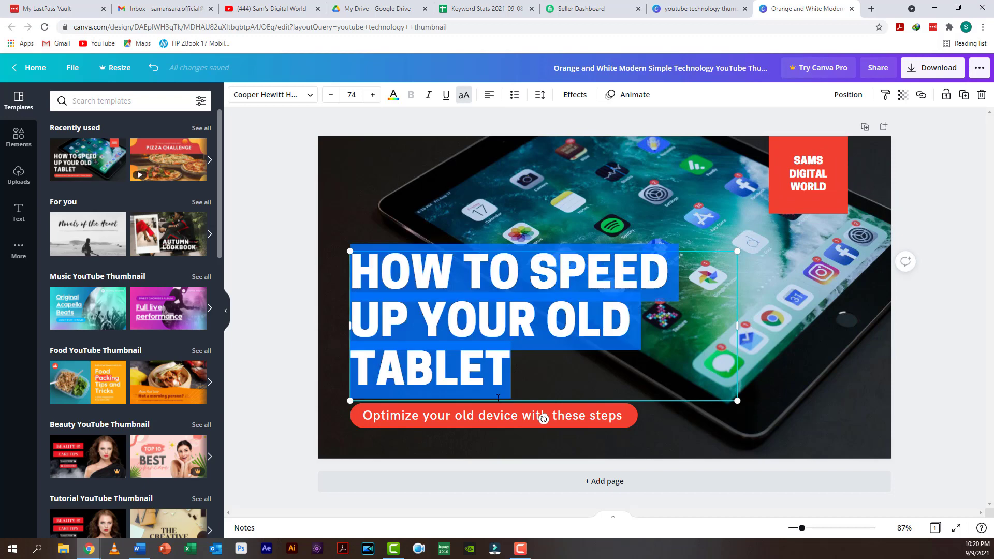
{"action": "left_click", "coordinate": [468, 285]}
{"action": "left_click_drag", "start_coordinate": [511, 365], "coordinate": [351, 272]}
{"action": "type", "text": "HOW TO CONVERT LONG LISTS TO A PARAGRAPHS"}
{"action": "key", "text": "BackSpace"}
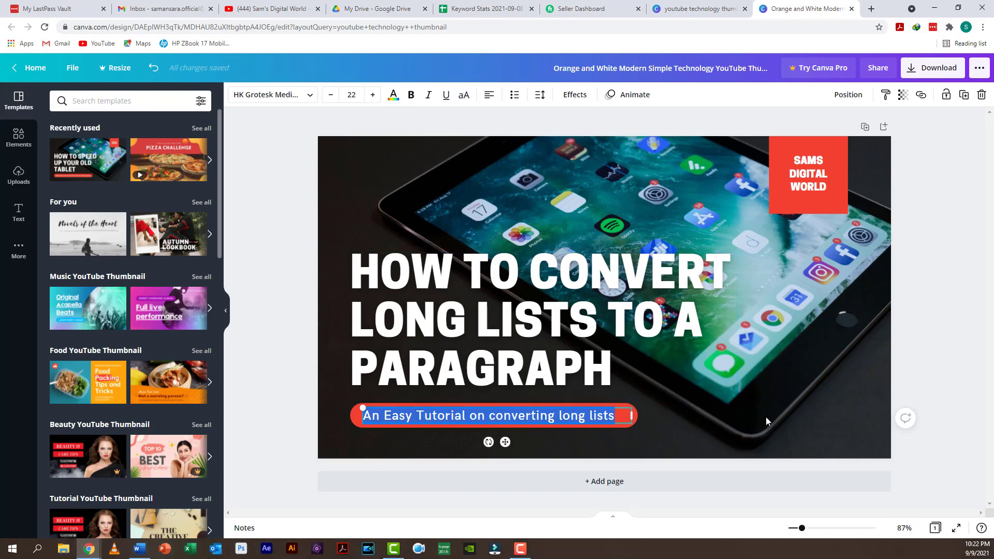
Replace the subtitle below the headline with the creator's website address and shorten its red pill shape to fit the text.
{"action": "type", "text": "W"}
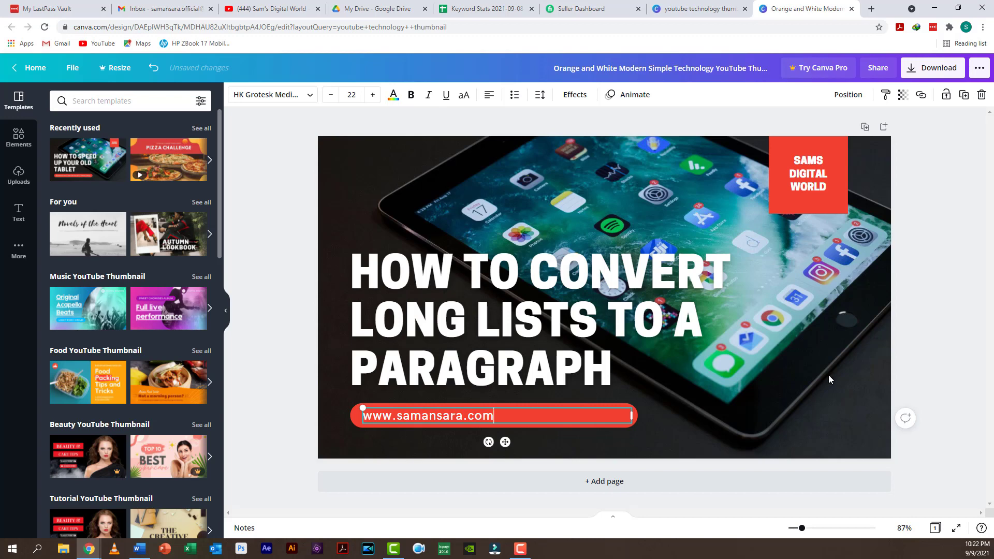
{"action": "left_click_drag", "start_coordinate": [632, 415], "coordinate": [540, 424]}
{"action": "left_click", "coordinate": [636, 417]}
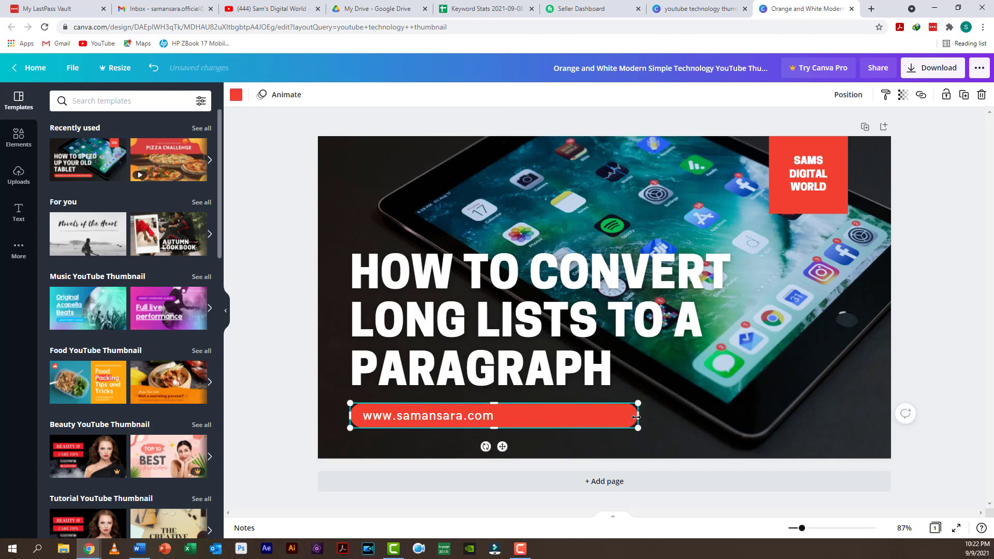
{"action": "left_click_drag", "start_coordinate": [634, 415], "coordinate": [509, 410]}
{"action": "left_click", "coordinate": [291, 359]}
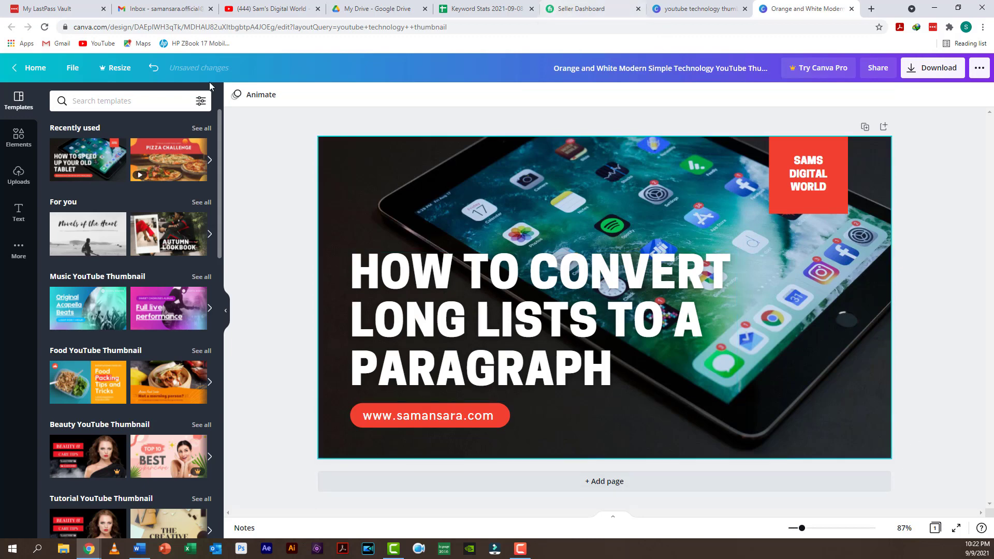
Upload the "Logo 2 512 x 512" image from the Web Portfolio folder on Local Disk (D:) and place it in the thumbnail's lower-right corner.
{"action": "left_click", "coordinate": [18, 176]}
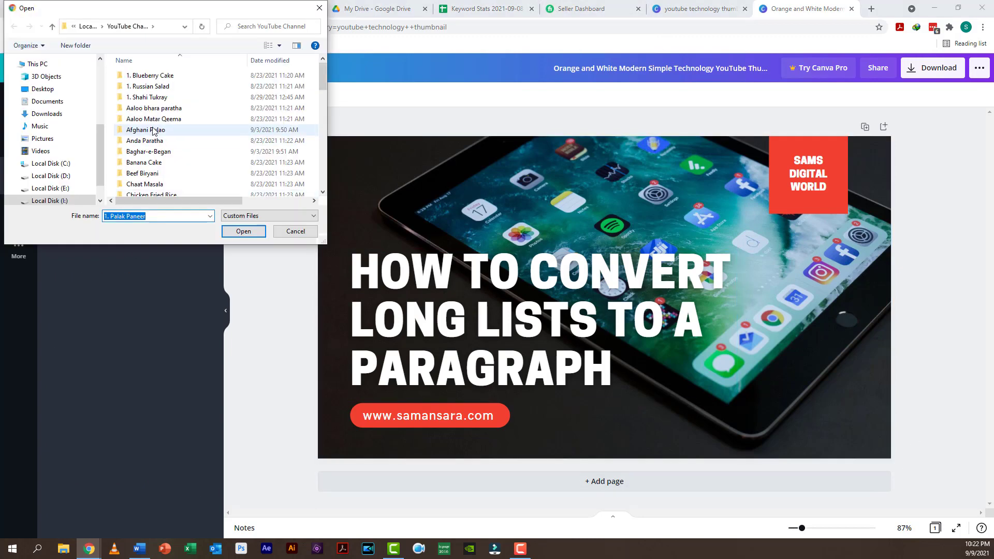
{"action": "scroll", "coordinate": [168, 155], "scroll_direction": "down", "scroll_amount": 4}
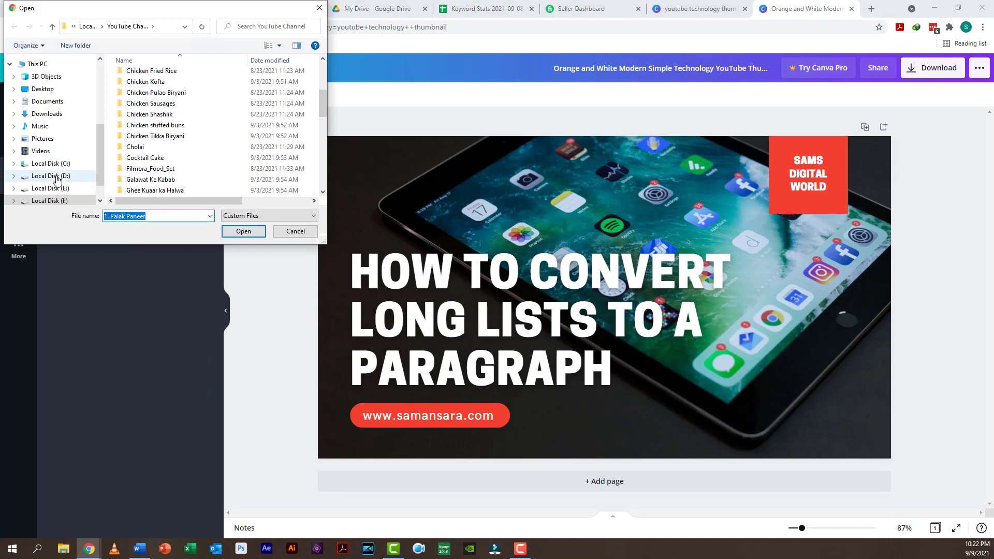
{"action": "scroll", "coordinate": [264, 160], "scroll_direction": "down", "scroll_amount": 5}
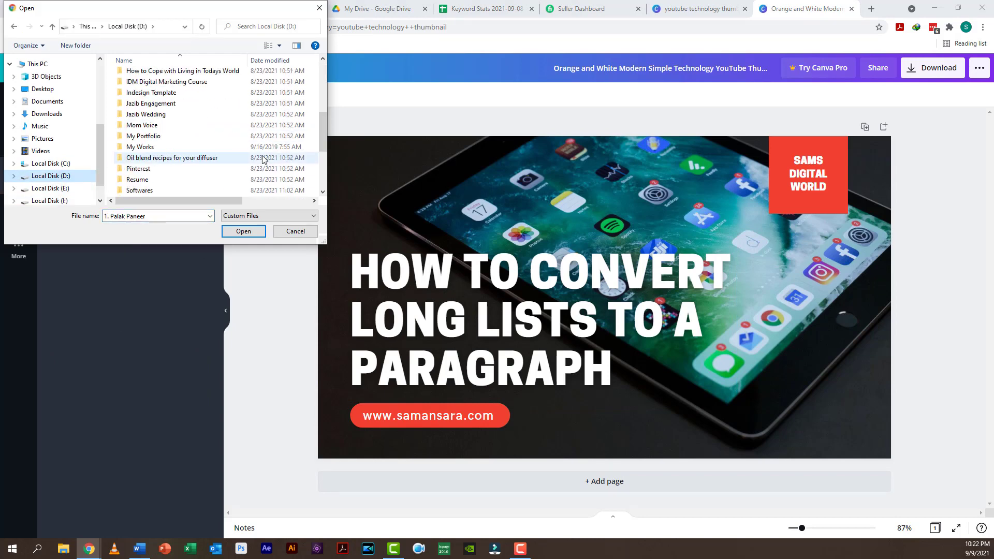
{"action": "scroll", "coordinate": [259, 161], "scroll_direction": "down", "scroll_amount": 3}
{"action": "double_click", "coordinate": [259, 156]}
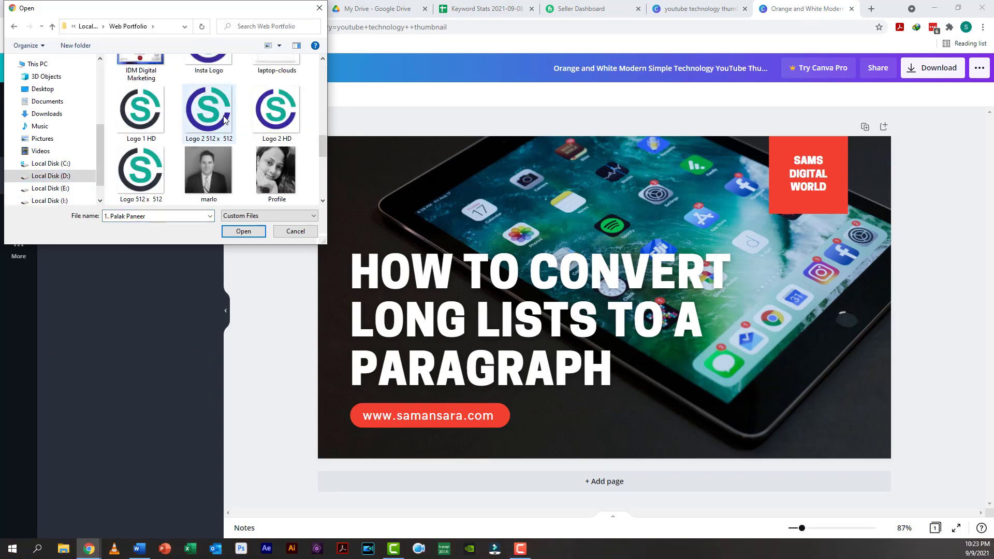
{"action": "left_click", "coordinate": [214, 112]}
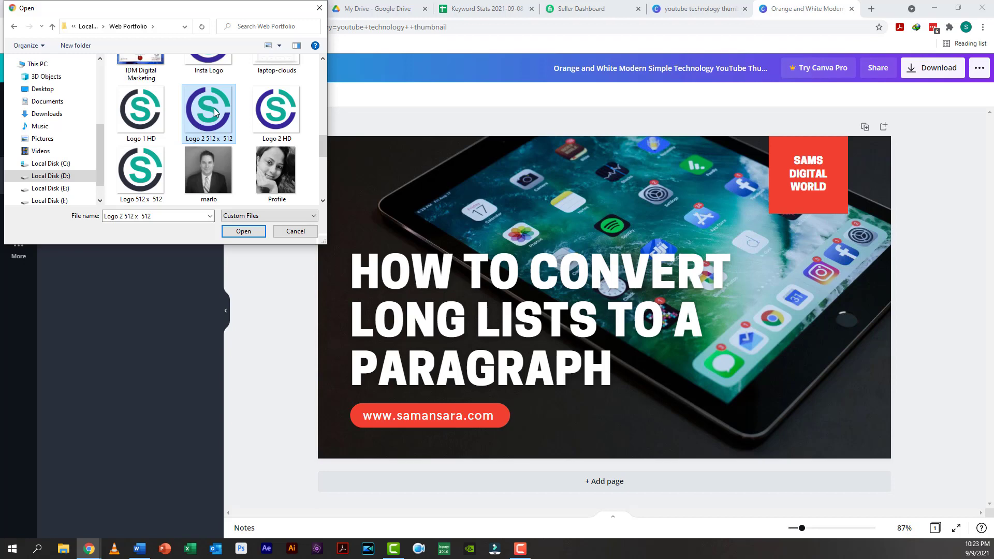
{"action": "left_click", "coordinate": [243, 231]}
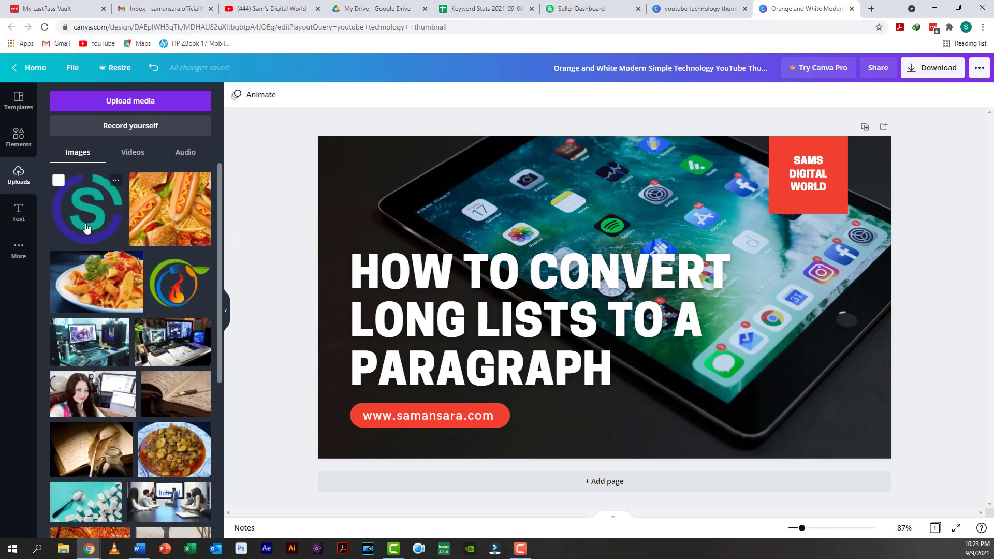
{"action": "left_click_drag", "start_coordinate": [88, 210], "coordinate": [609, 307]}
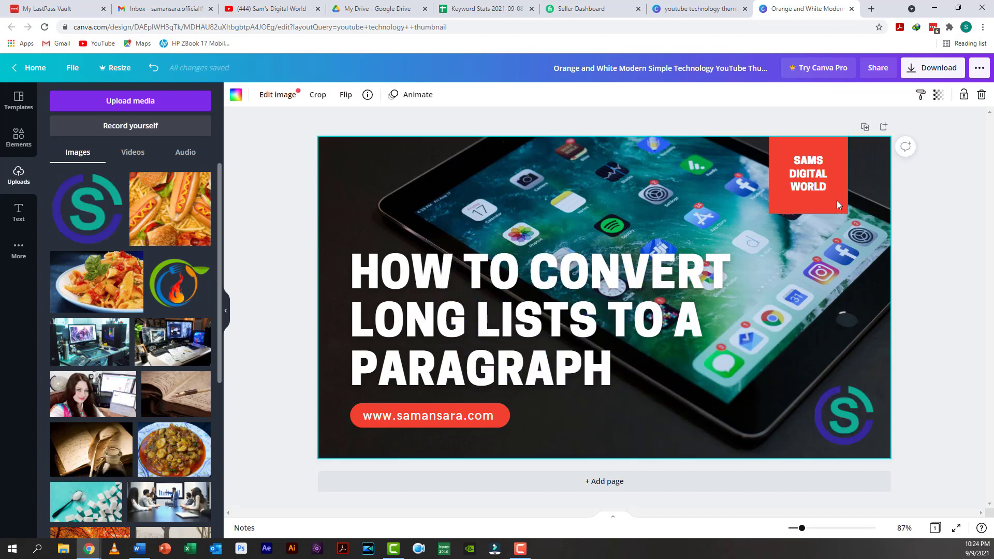
Recolour the red "SAMS DIGITAL WORLD" badge with the dark purple-blue from the logo's photo colours.
{"action": "left_click", "coordinate": [757, 200]}
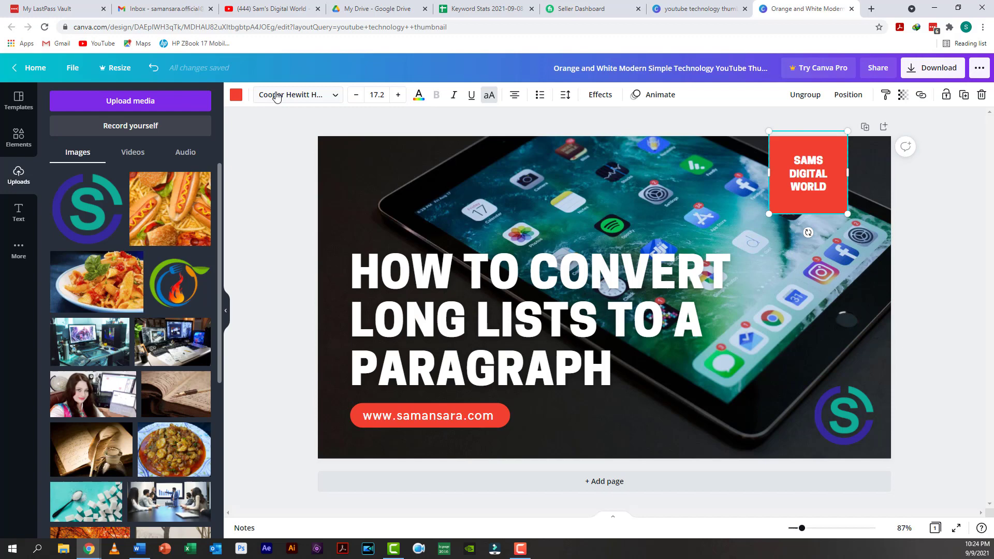
{"action": "left_click", "coordinate": [236, 95]}
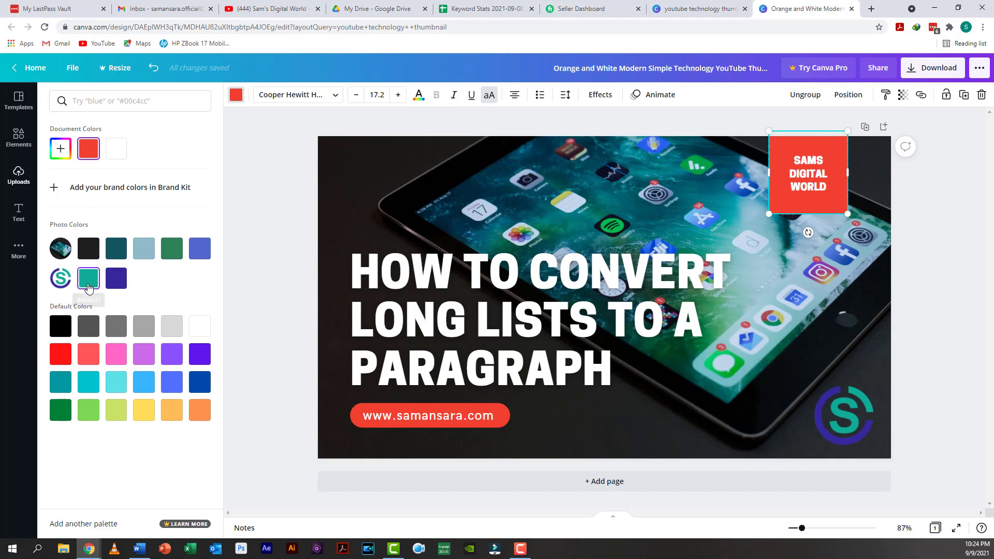
{"action": "left_click", "coordinate": [123, 284]}
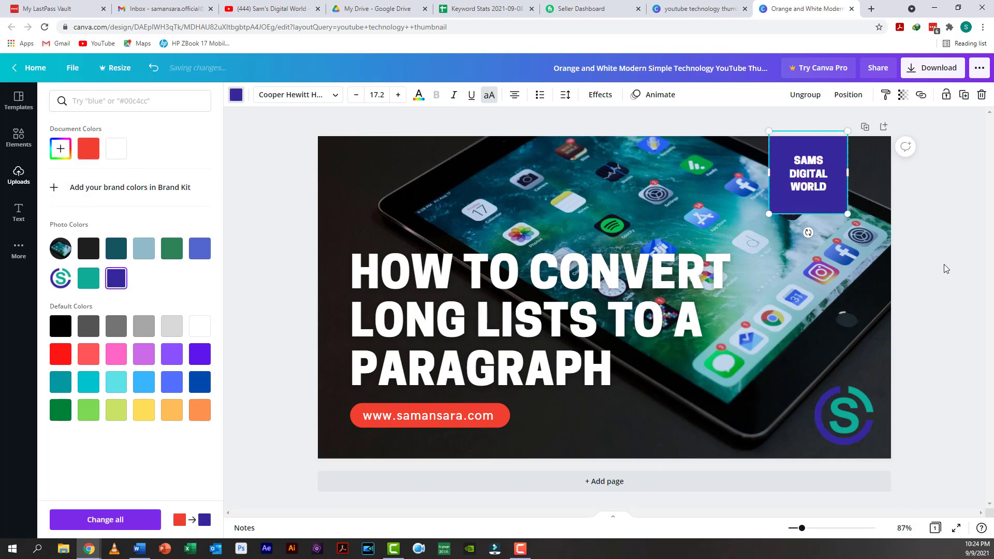
Search Google for "long list" in a new browser tab.
{"action": "key", "text": "ctrl+t"}
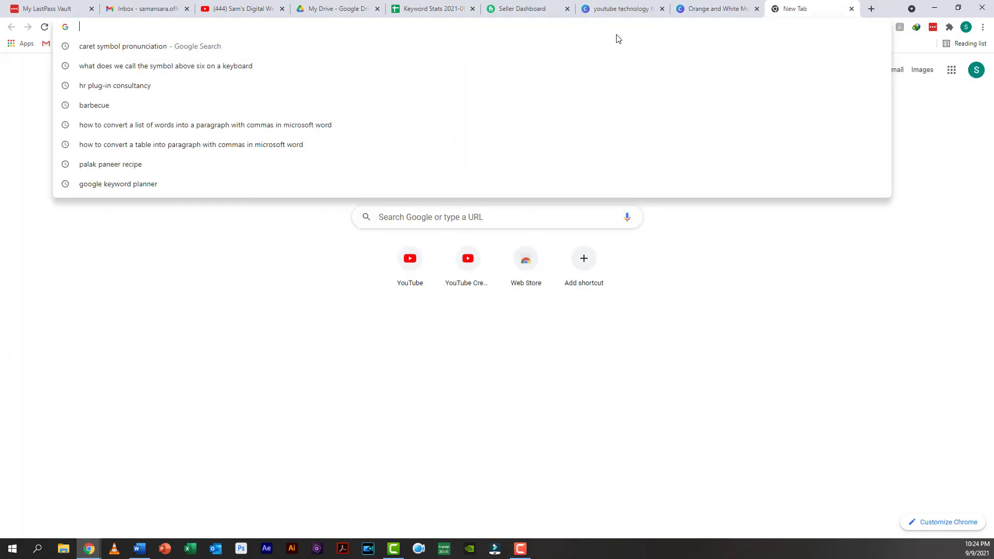
{"action": "type", "text": "long lis"}
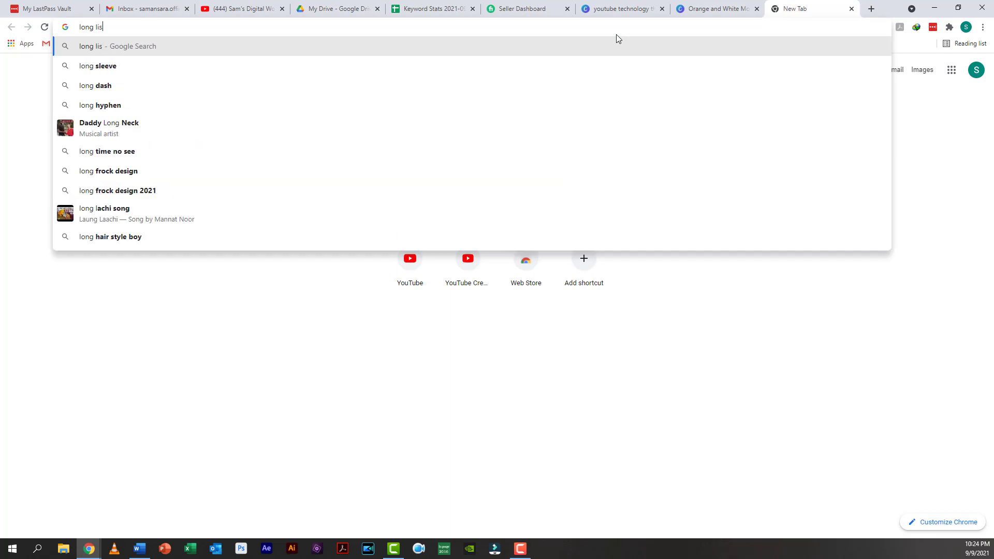
{"action": "type", "text": "t"}
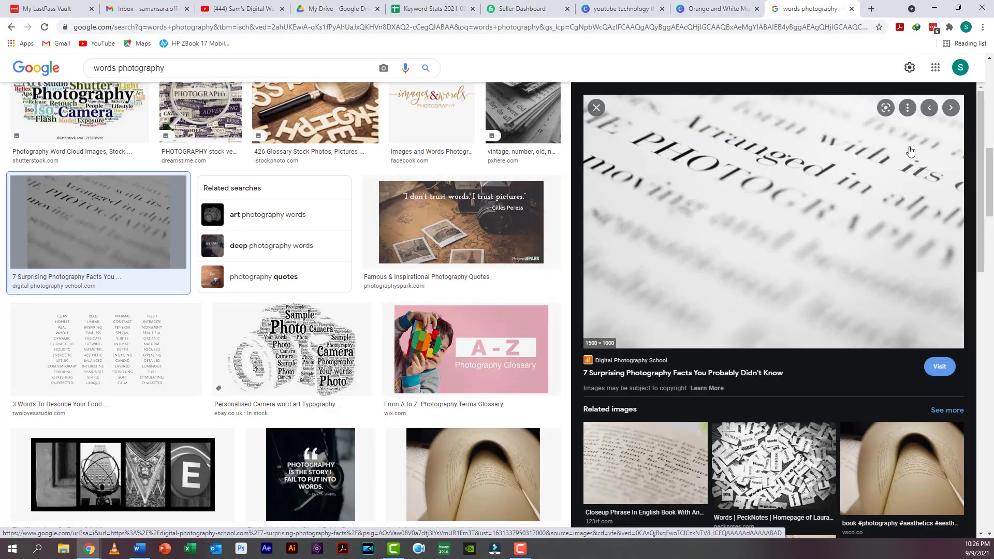
Save the enlarged blurred printed-text picture from the "words photography" image results to the Desktop as JPEG photography_facts_words.
{"action": "right_click", "coordinate": [773, 140]}
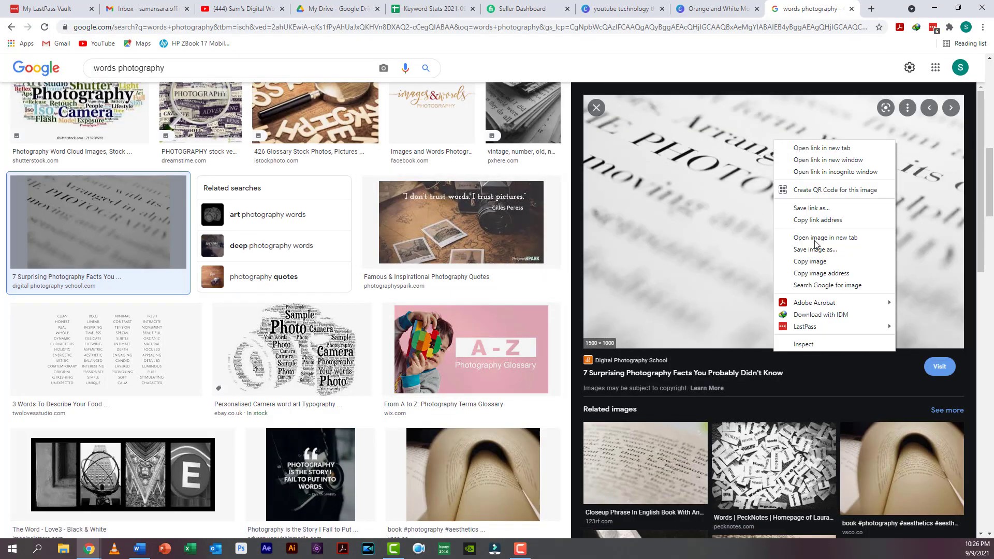
{"action": "left_click", "coordinate": [828, 254]}
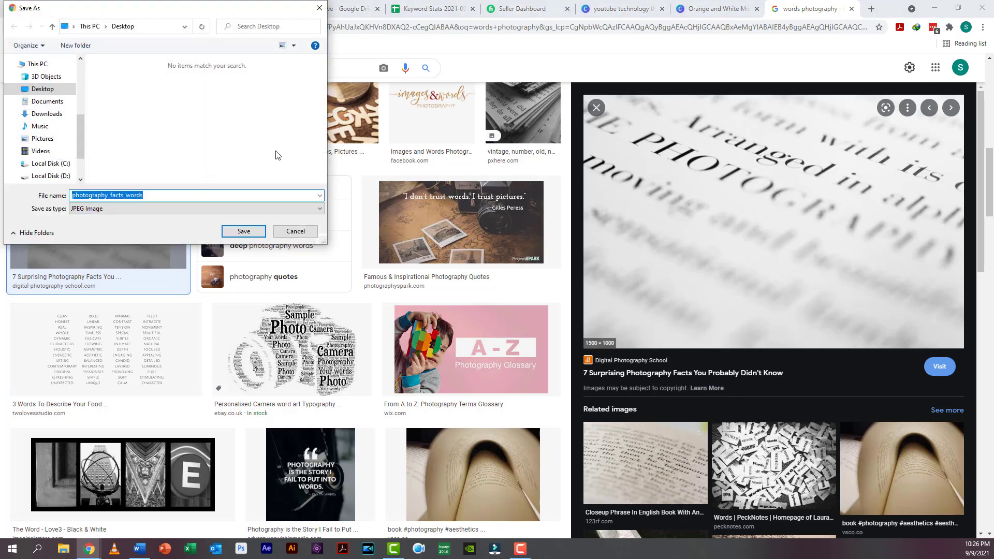
{"action": "left_click", "coordinate": [258, 235]}
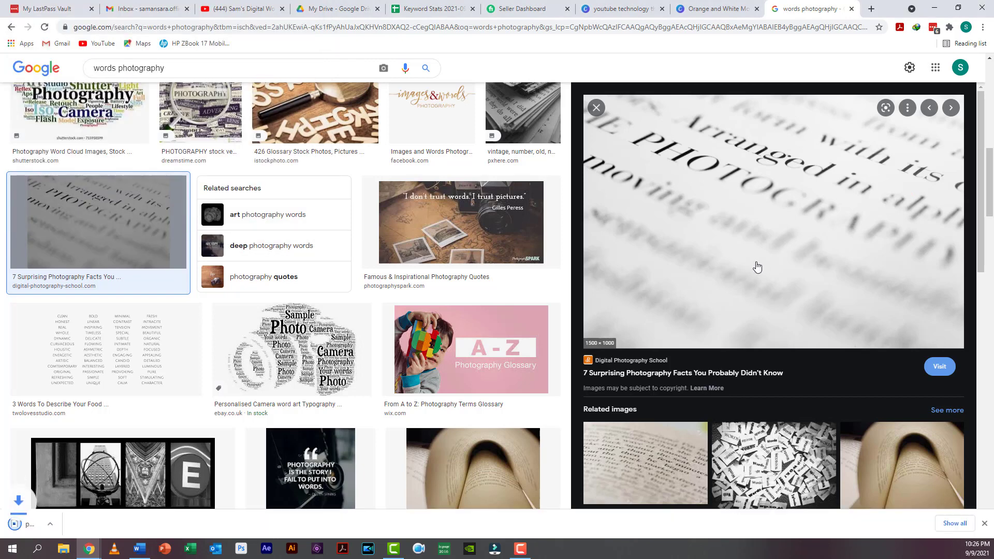
Switch back to the Canva thumbnail design and upload the photography_facts_words image from the Desktop.
{"action": "left_click", "coordinate": [718, 9]}
{"action": "left_click", "coordinate": [133, 101]}
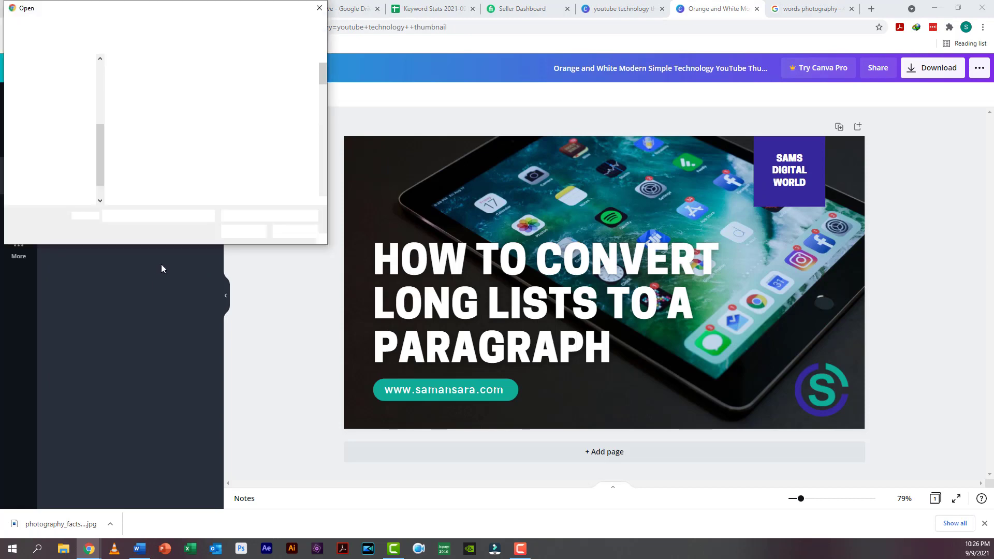
{"action": "scroll", "coordinate": [233, 201], "scroll_direction": "down", "scroll_amount": 2}
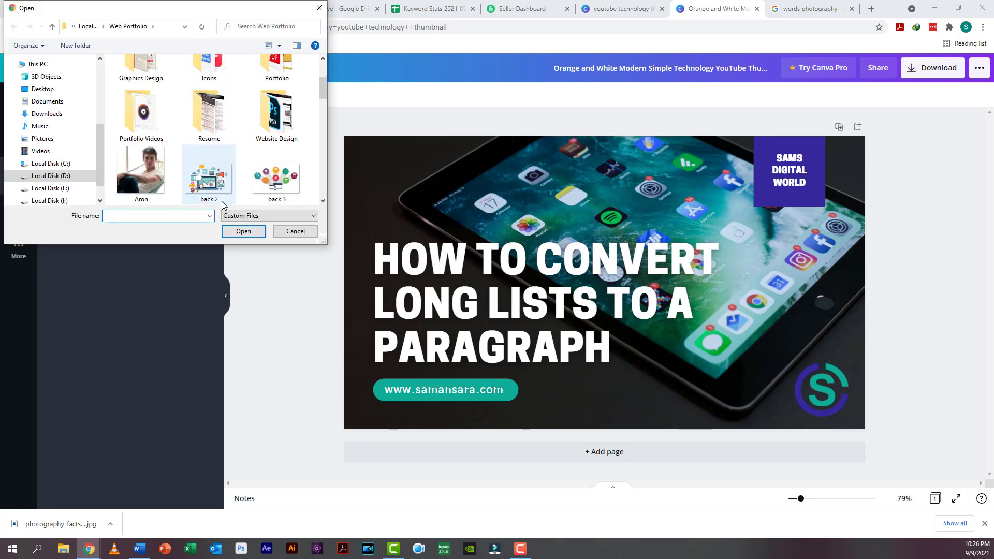
{"action": "scroll", "coordinate": [223, 204], "scroll_direction": "down", "scroll_amount": 8}
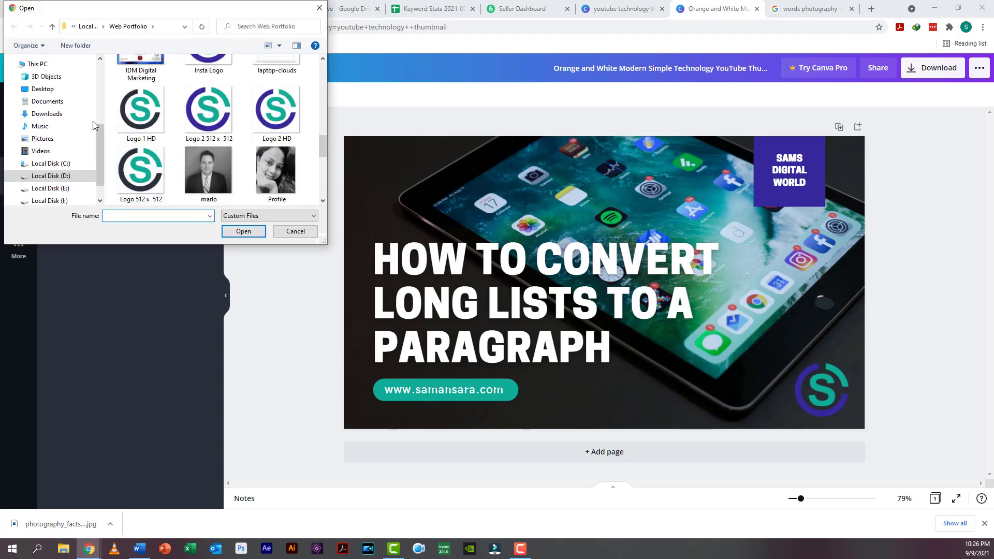
{"action": "left_click", "coordinate": [45, 114]}
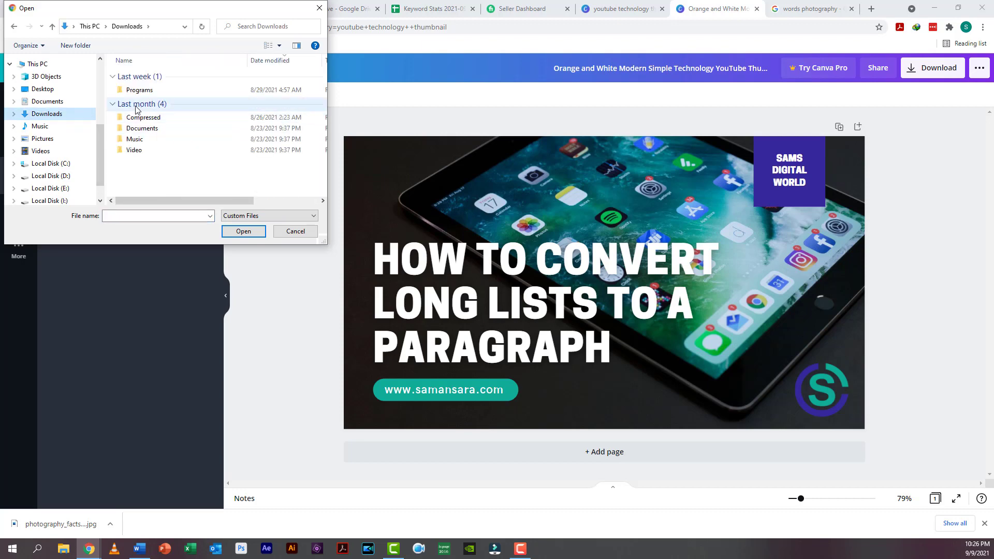
{"action": "left_click", "coordinate": [45, 89]}
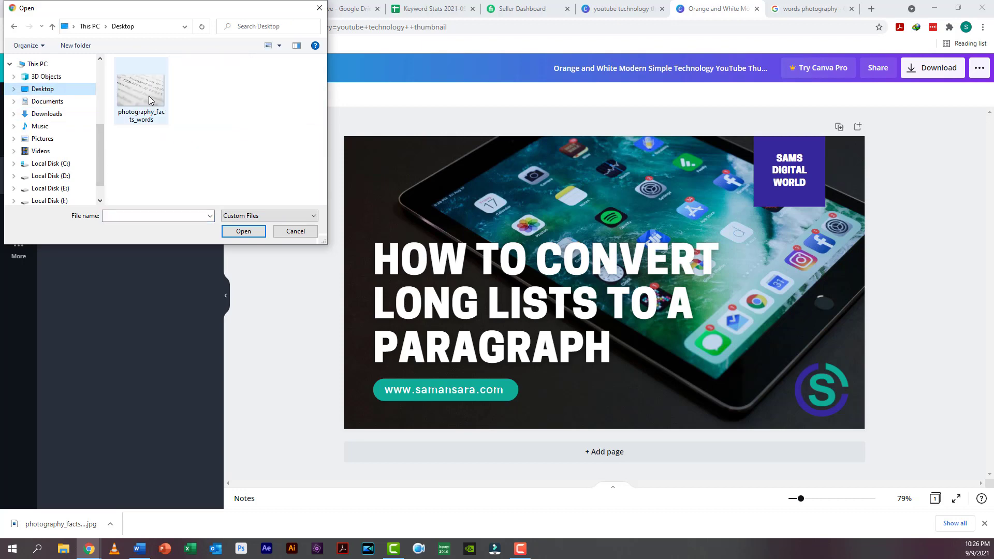
{"action": "left_click", "coordinate": [149, 100]}
{"action": "left_click", "coordinate": [243, 231]}
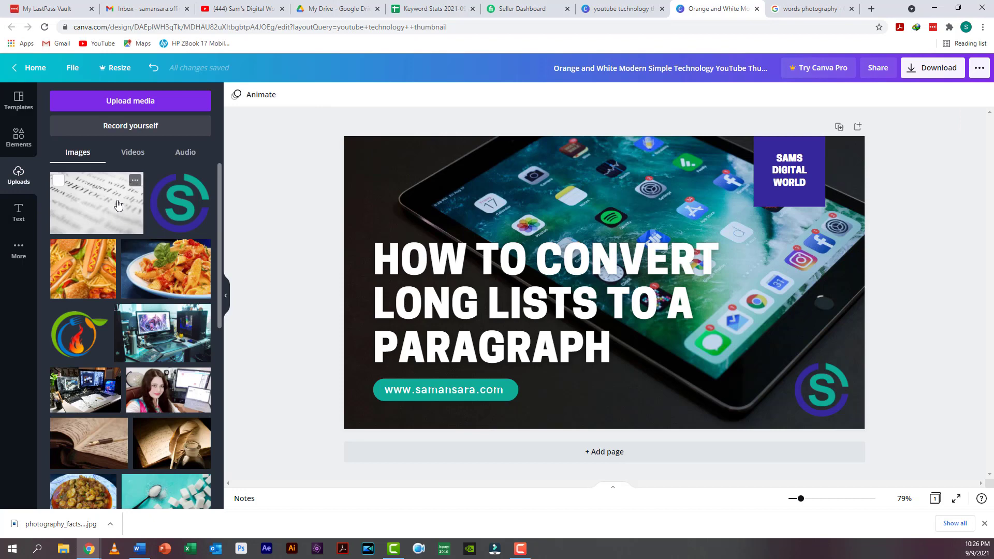
Add the uploaded printed-text picture to the thumbnail and replace the tablet background with it.
{"action": "left_click_drag", "start_coordinate": [118, 205], "coordinate": [488, 226]}
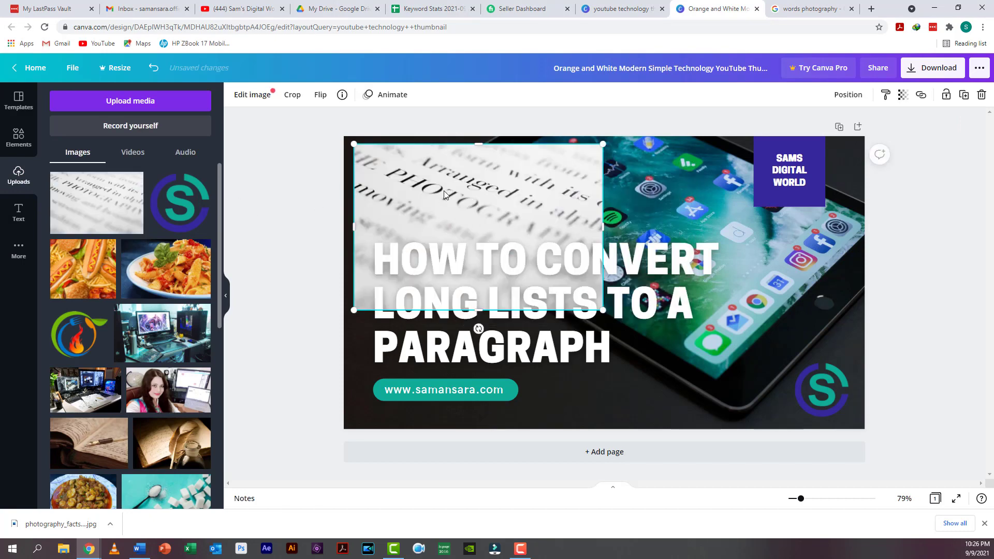
{"action": "right_click", "coordinate": [443, 195]}
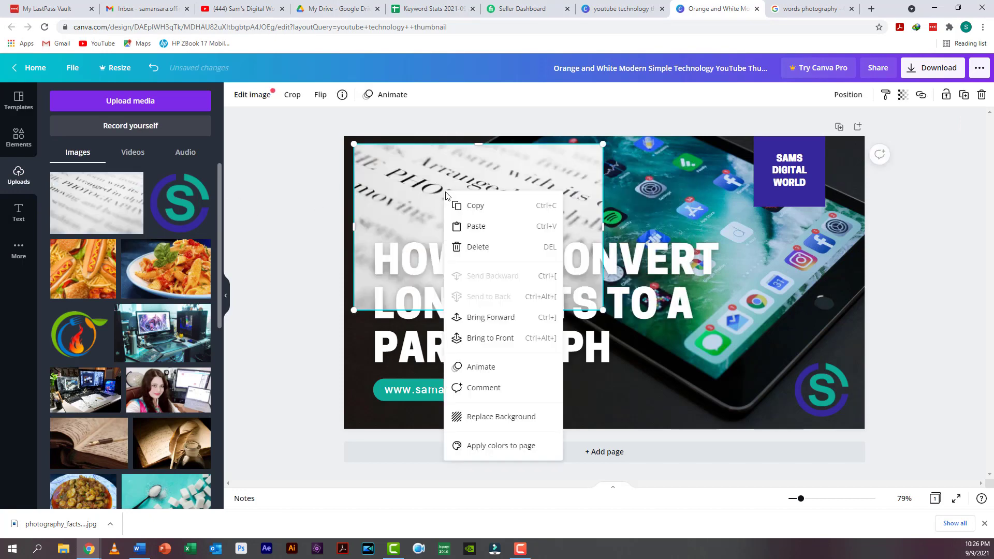
{"action": "left_click", "coordinate": [486, 424]}
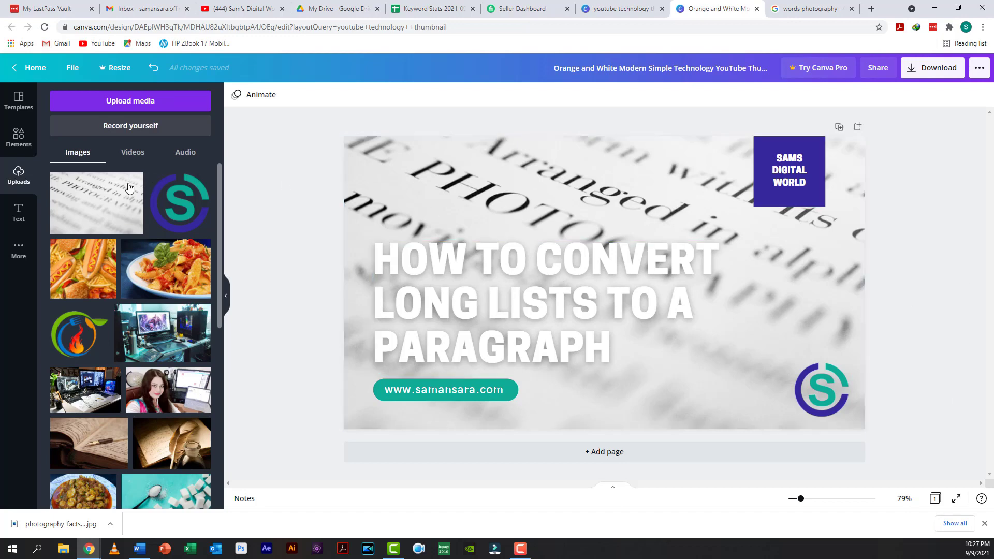
Add the free blue-to-turquoise image from the "gradient" element results to the thumbnail and dismiss the browser's download bar.
{"action": "left_click", "coordinate": [18, 135]}
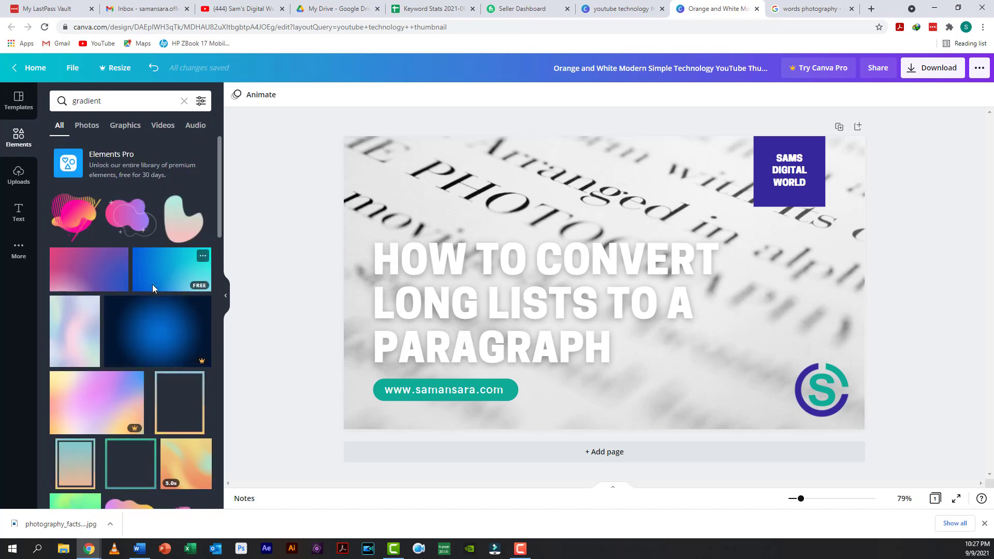
{"action": "left_click", "coordinate": [168, 263]}
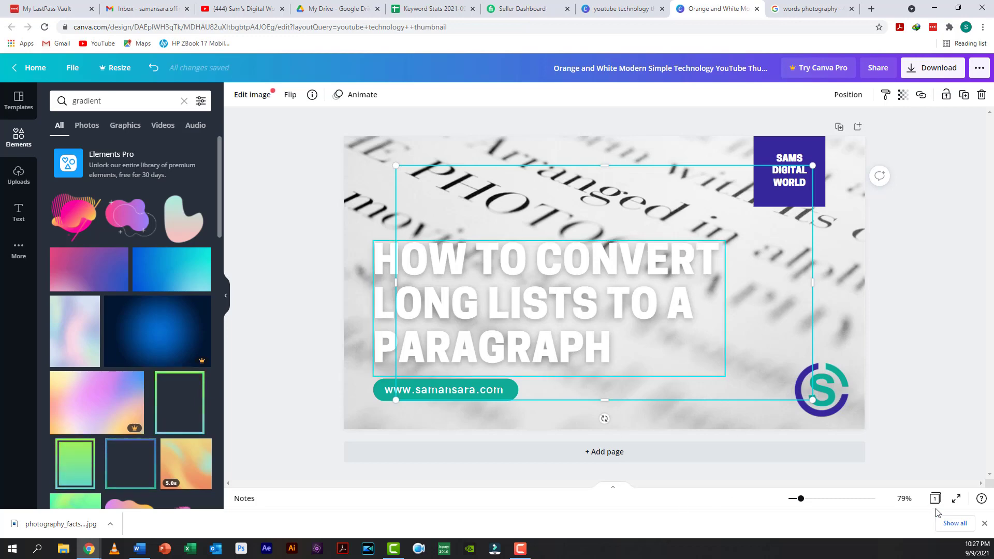
{"action": "left_click", "coordinate": [984, 523]}
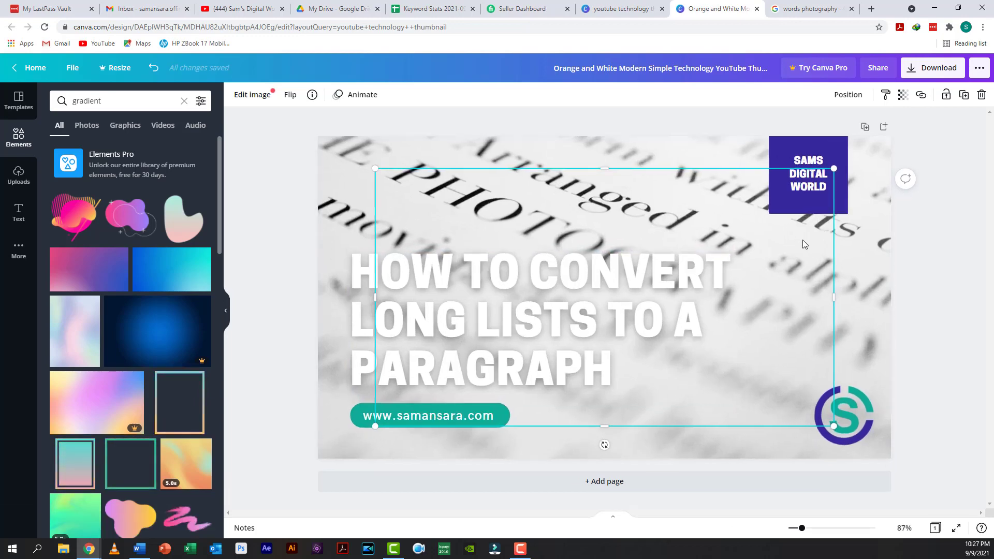
Set the transparency of the blue-to-turquoise gradient image to 49.
{"action": "left_click", "coordinate": [254, 96]}
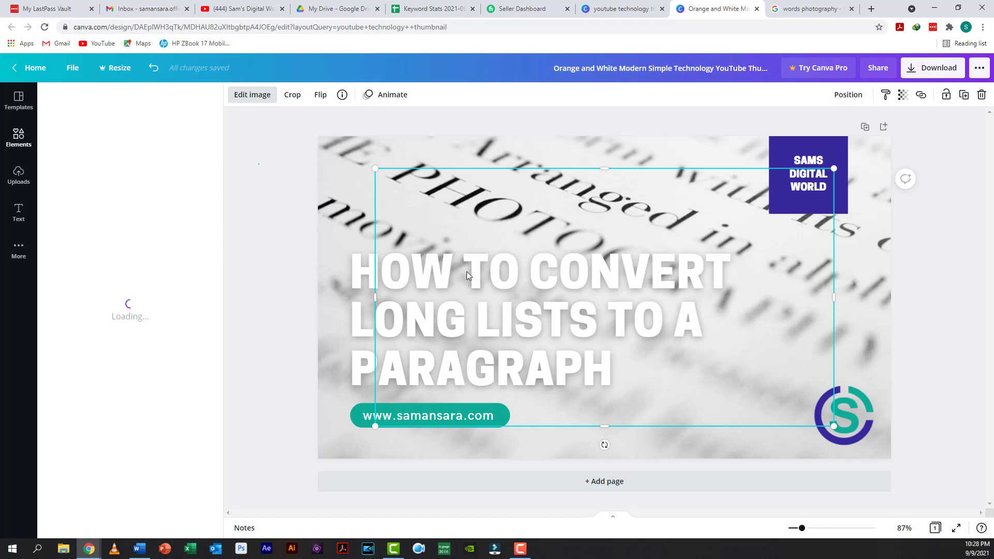
{"action": "left_click", "coordinate": [903, 94]}
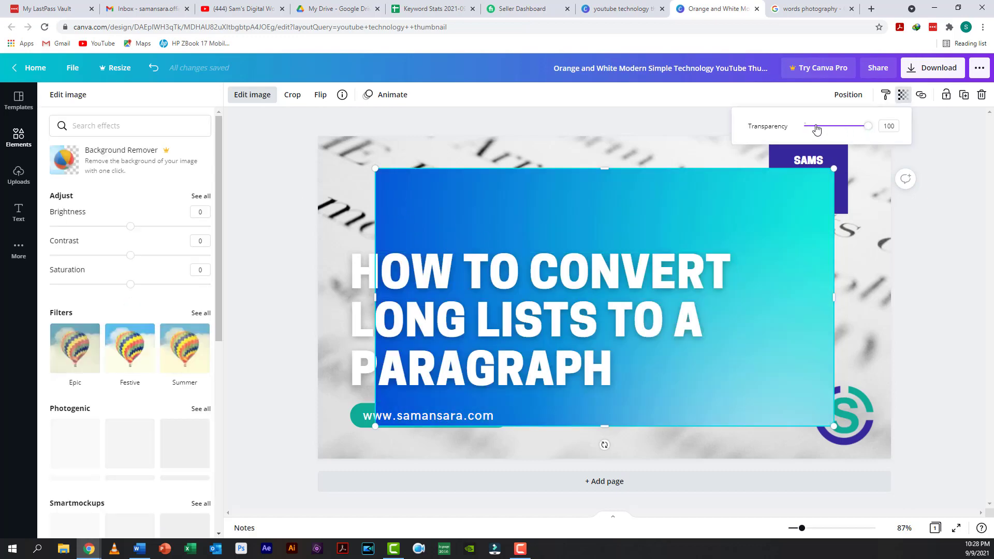
{"action": "mouse_move", "coordinate": [817, 129]}
{"action": "left_mouse_down"}
{"action": "mouse_move", "coordinate": [806, 129]}
{"action": "mouse_move", "coordinate": [835, 125]}
{"action": "left_mouse_up"}
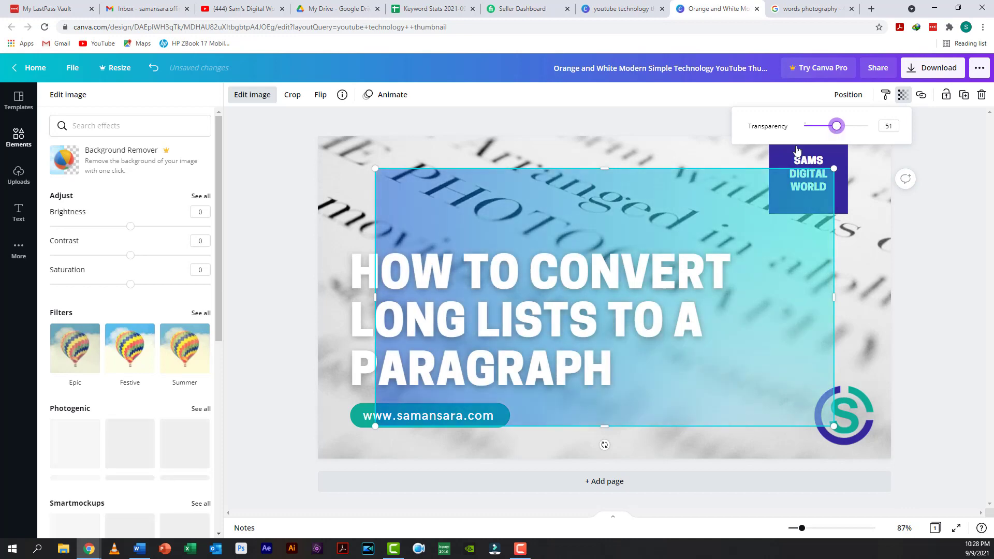
Align the gradient with the thumbnail's lower-left corner and enlarge it to cover the whole thumbnail.
{"action": "left_click_drag", "start_coordinate": [545, 202], "coordinate": [483, 237]}
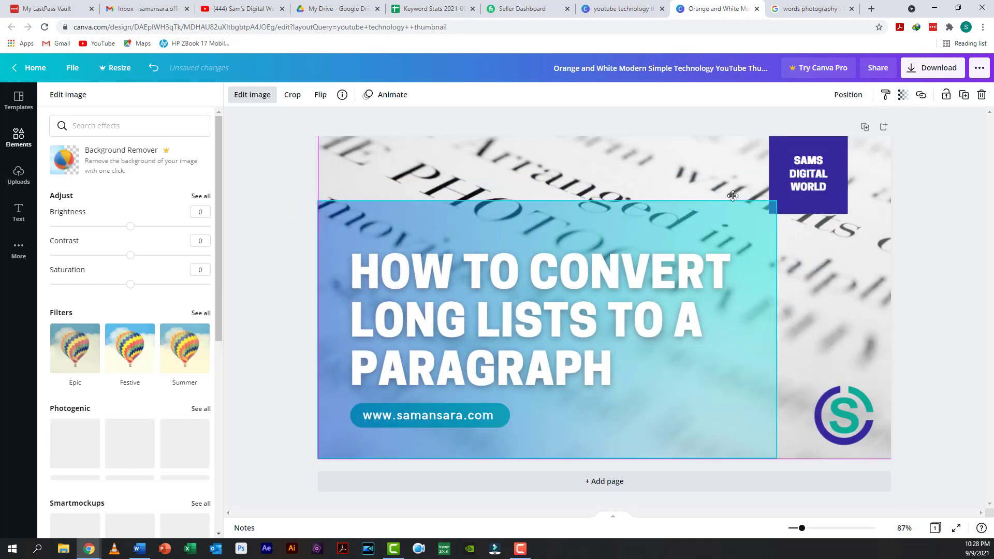
{"action": "left_click_drag", "start_coordinate": [883, 154], "coordinate": [898, 133]}
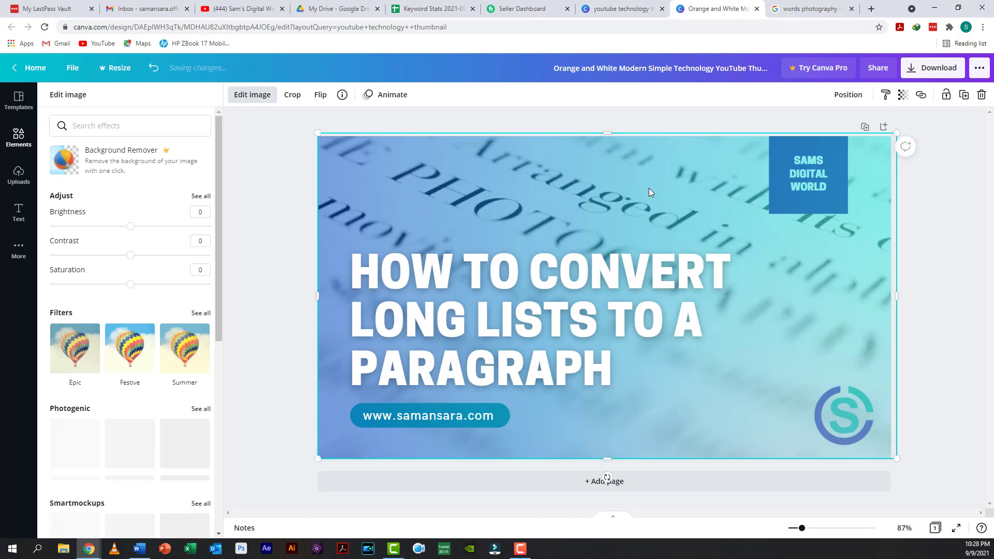
Set the transparency of the blue-to-turquoise gradient covering the thumbnail to 52.
{"action": "right_click", "coordinate": [684, 184]}
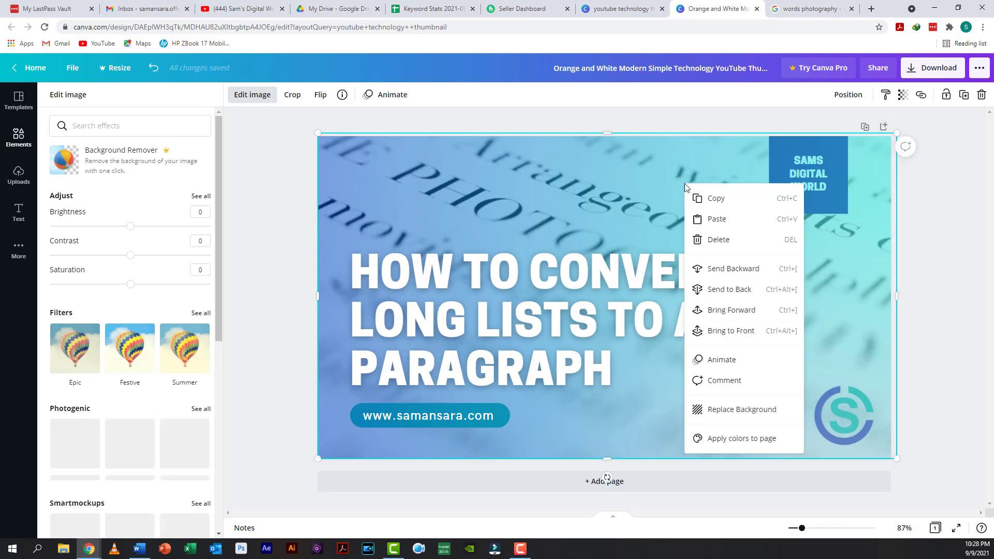
{"action": "left_click", "coordinate": [903, 95]}
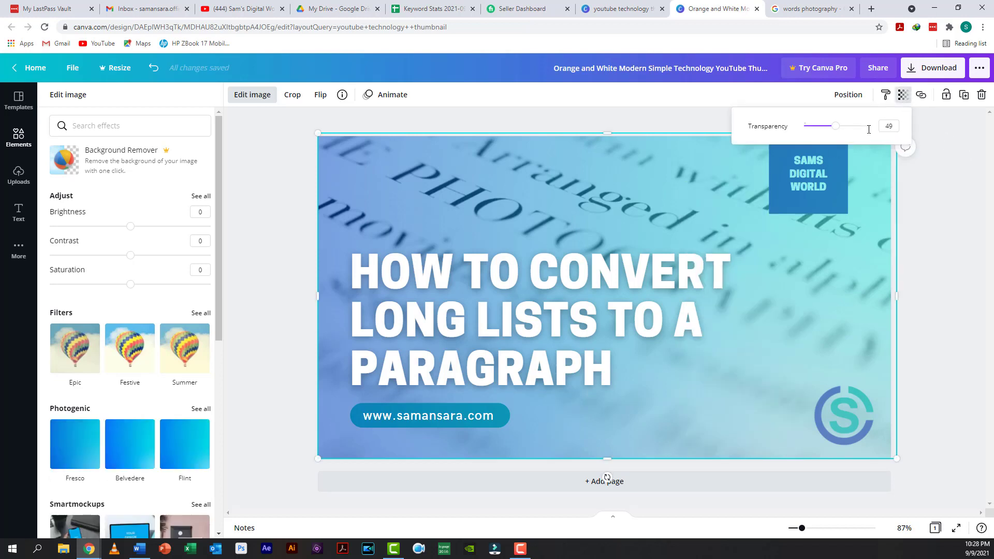
{"action": "mouse_move", "coordinate": [835, 128]}
{"action": "left_mouse_down"}
{"action": "mouse_move", "coordinate": [853, 130]}
{"action": "mouse_move", "coordinate": [842, 130]}
{"action": "left_mouse_up"}
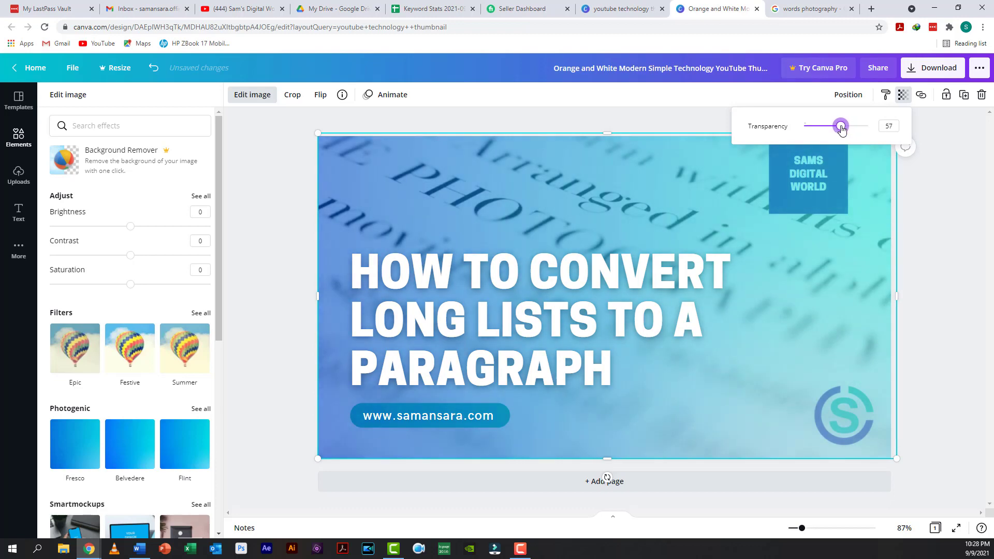
{"action": "left_click_drag", "start_coordinate": [842, 129], "coordinate": [839, 129]}
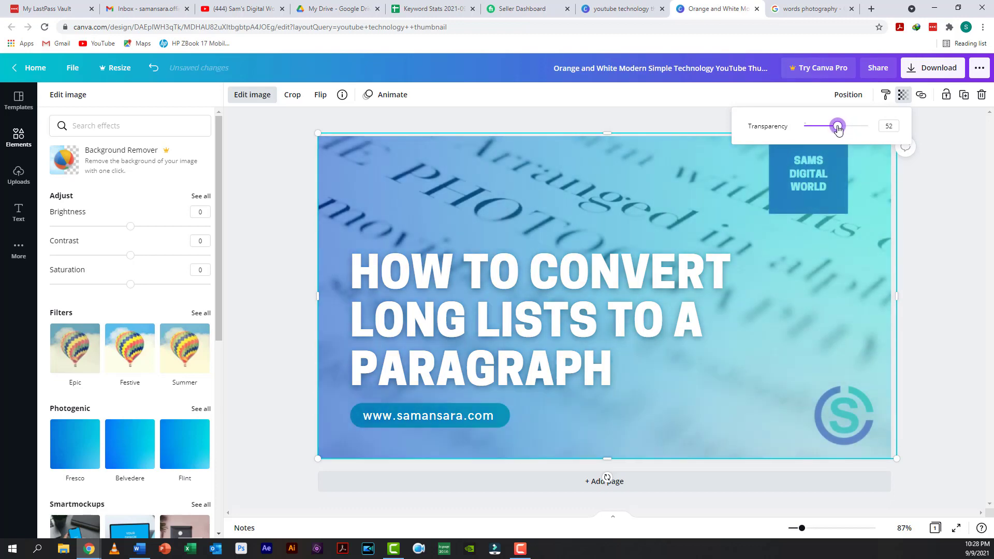
{"action": "left_click", "coordinate": [651, 222]}
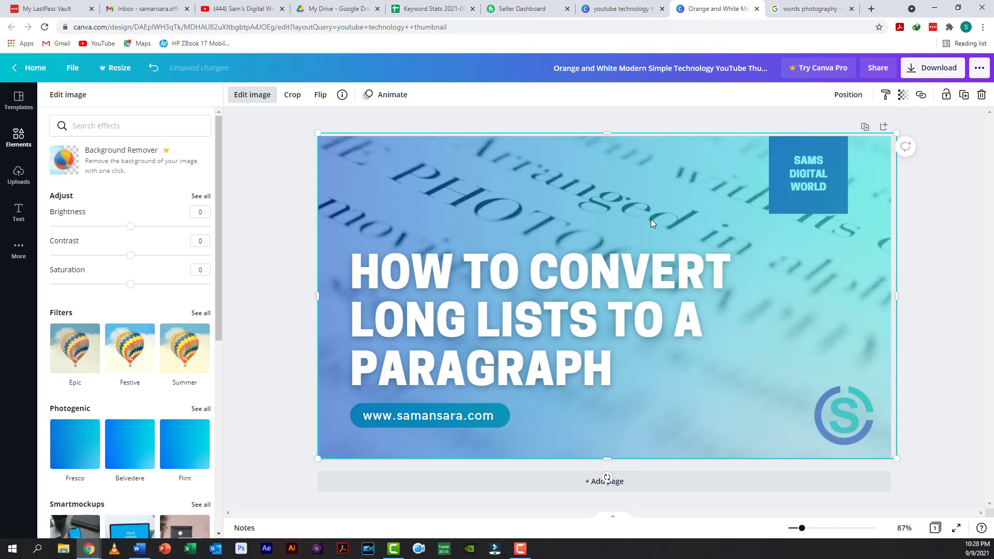
Send the gradient overlay to the back, behind the title, logo and label, and deselect it.
{"action": "right_click", "coordinate": [649, 192]}
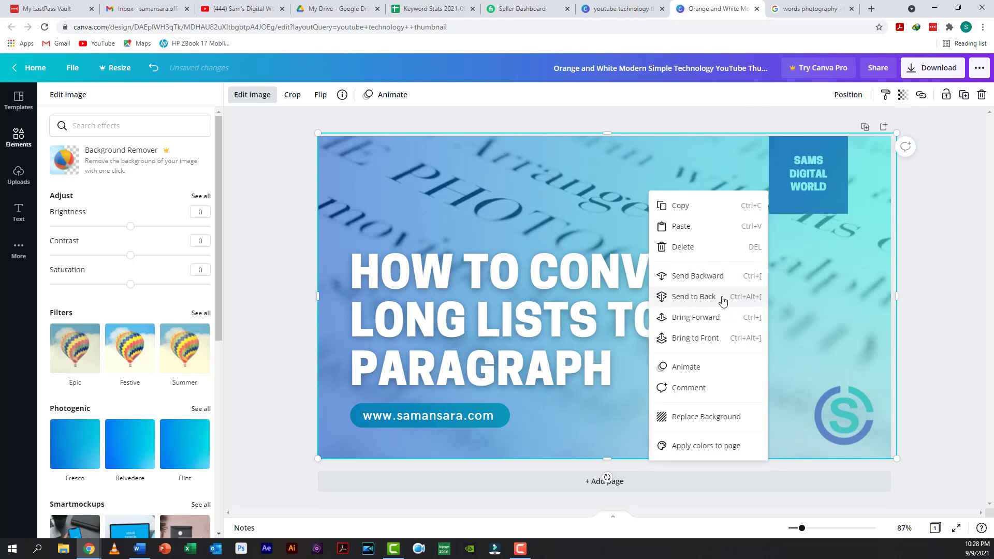
{"action": "left_click", "coordinate": [693, 296]}
{"action": "left_click", "coordinate": [309, 380]}
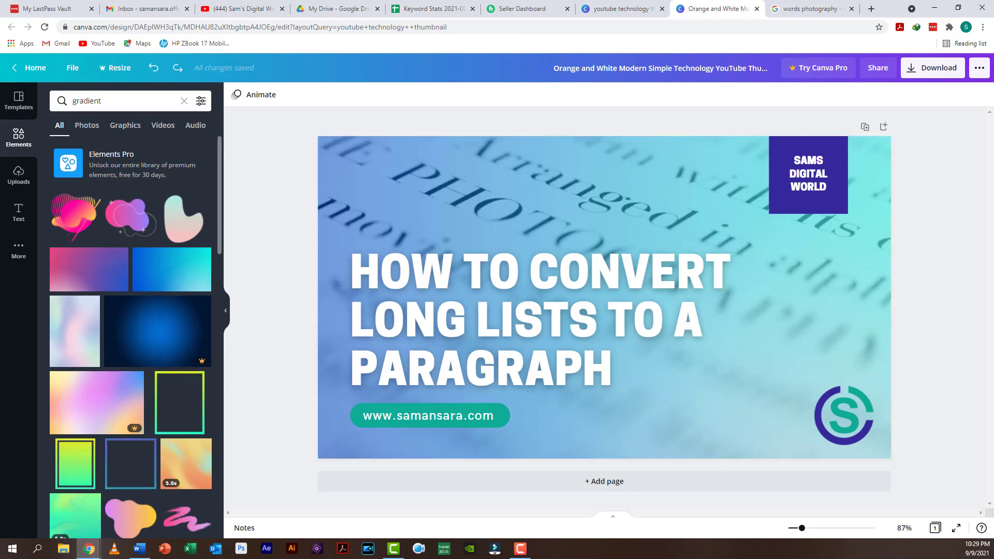
{"action": "scroll", "coordinate": [209, 343], "scroll_direction": "down", "scroll_amount": 5}
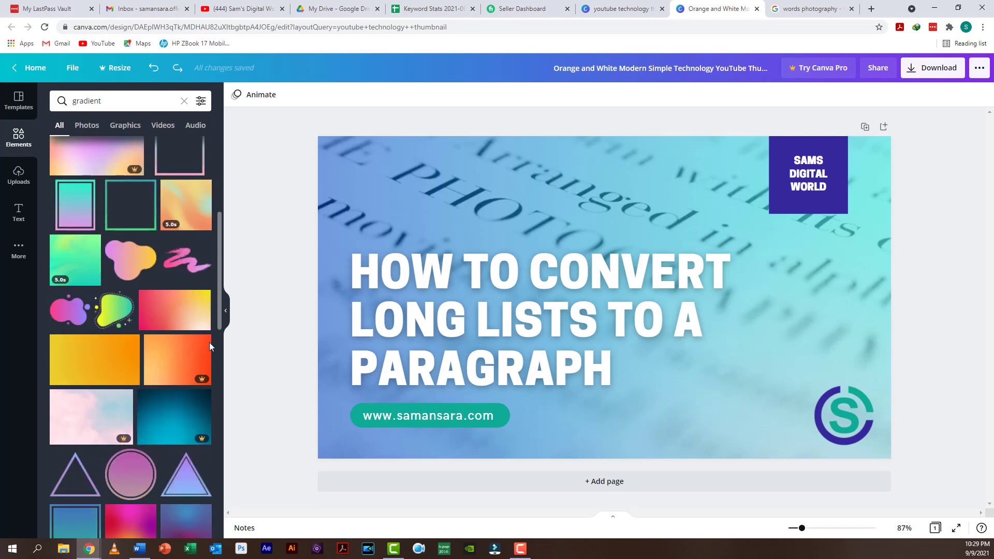
{"action": "left_click", "coordinate": [18, 103]}
Download the finished thumbnail as a PNG image and dismiss the sharing offer.
{"action": "left_click", "coordinate": [914, 75]}
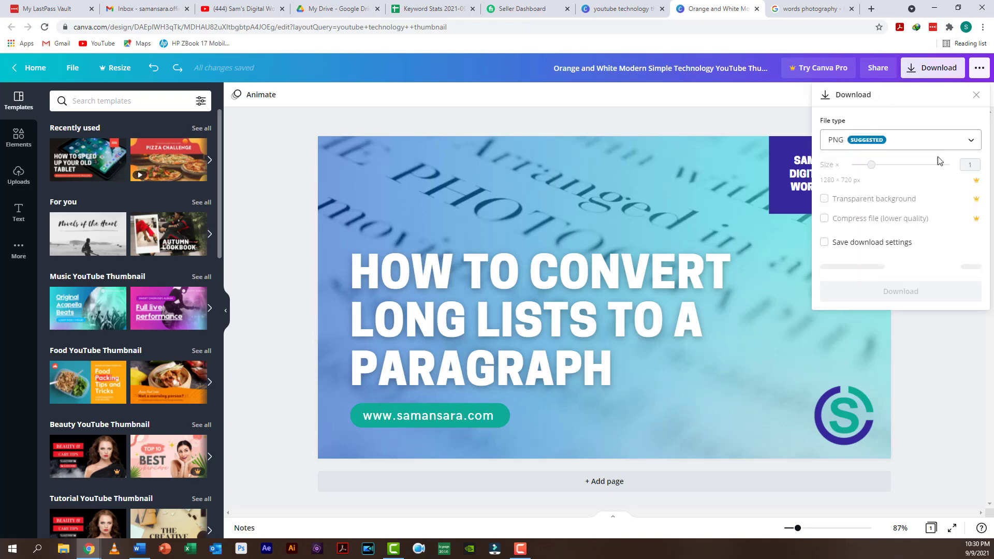
{"action": "left_click", "coordinate": [966, 141]}
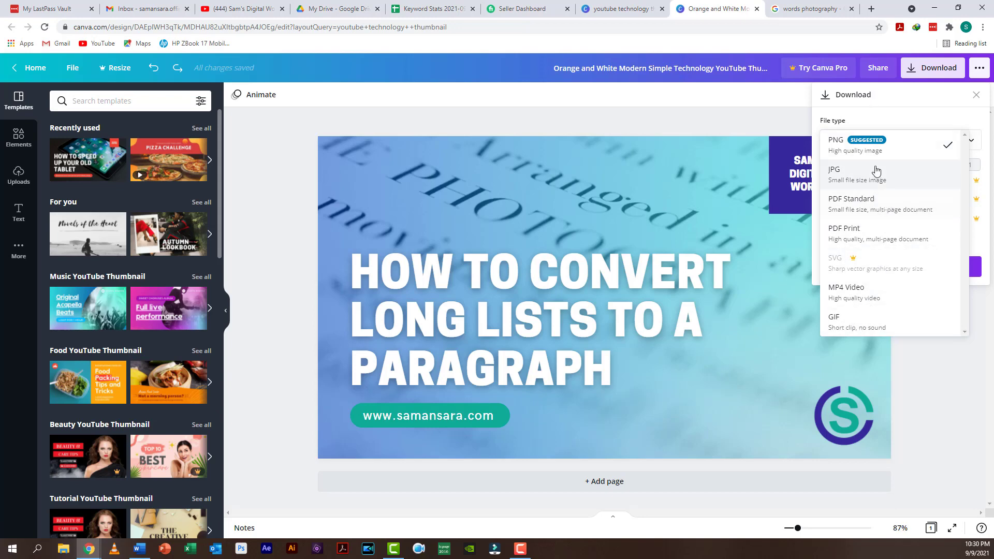
{"action": "left_click", "coordinate": [876, 149]}
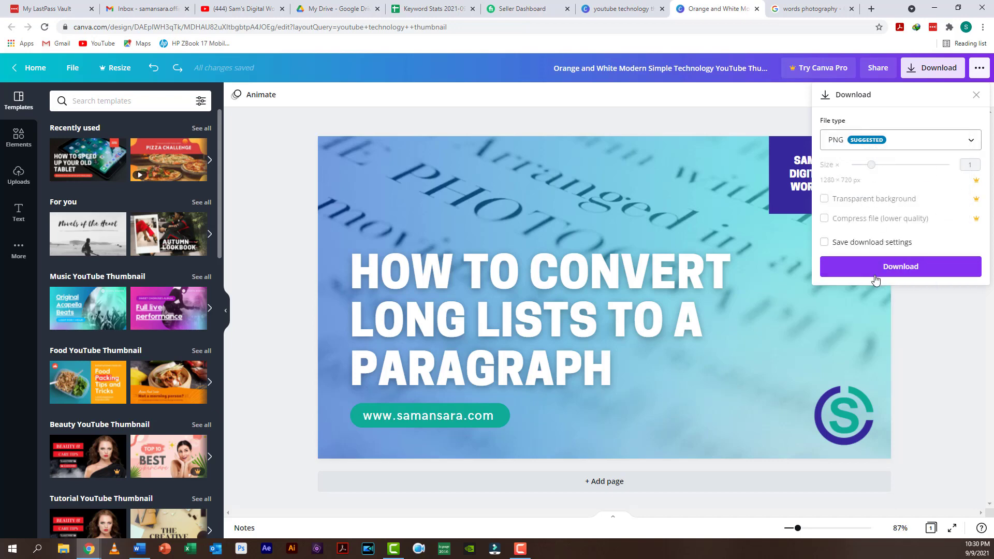
{"action": "left_click", "coordinate": [900, 267]}
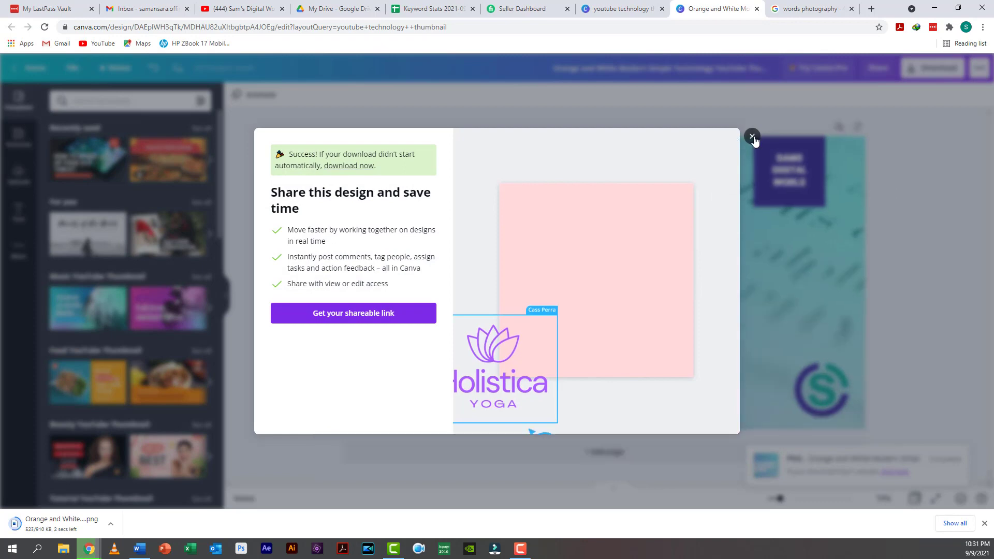
{"action": "left_click", "coordinate": [250, 288]}
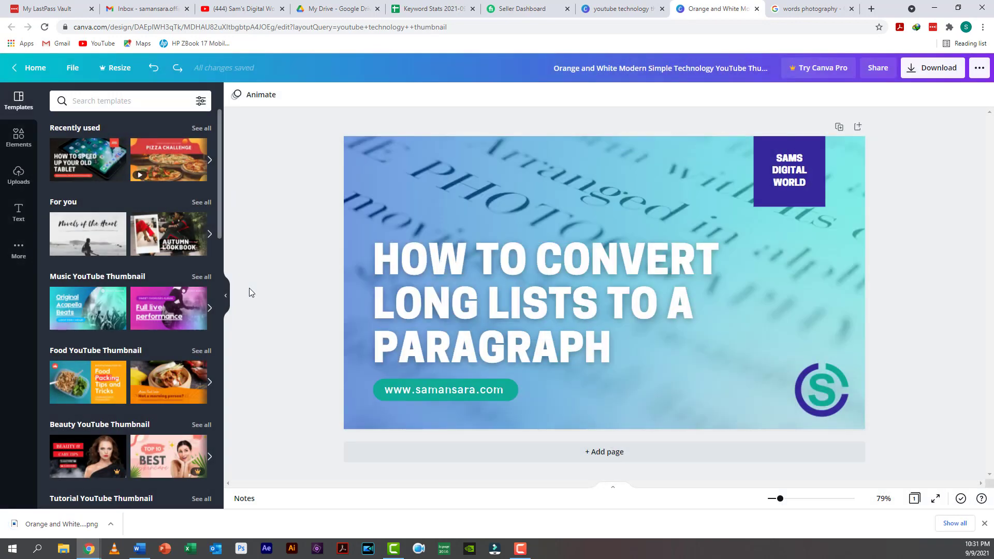
Show the downloaded PNG file in its folder.
{"action": "left_click", "coordinate": [112, 525]}
{"action": "left_click", "coordinate": [137, 490]}
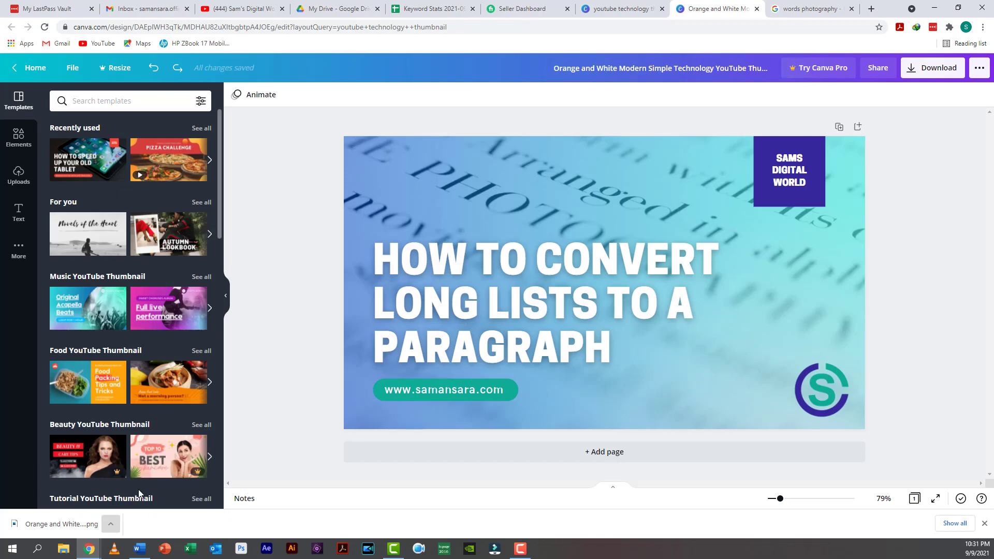